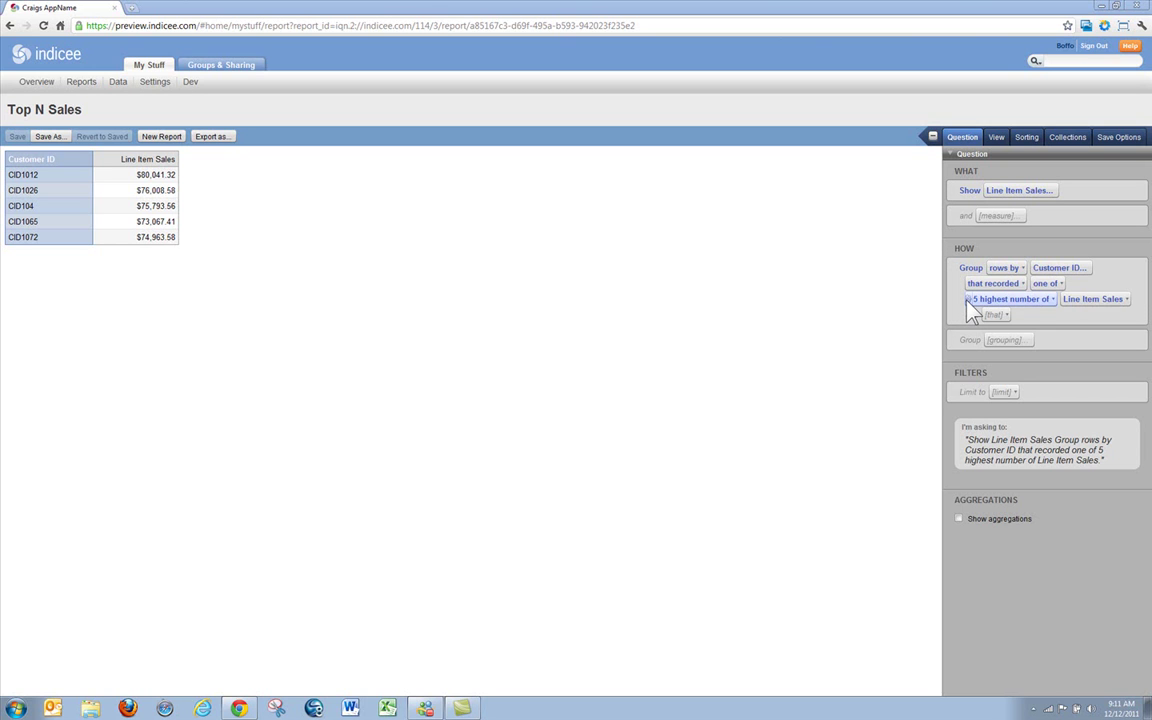
Create a parameter control on the "5 highest number of" condition, named TopN with the description "topn filter for sales".
click(967, 299)
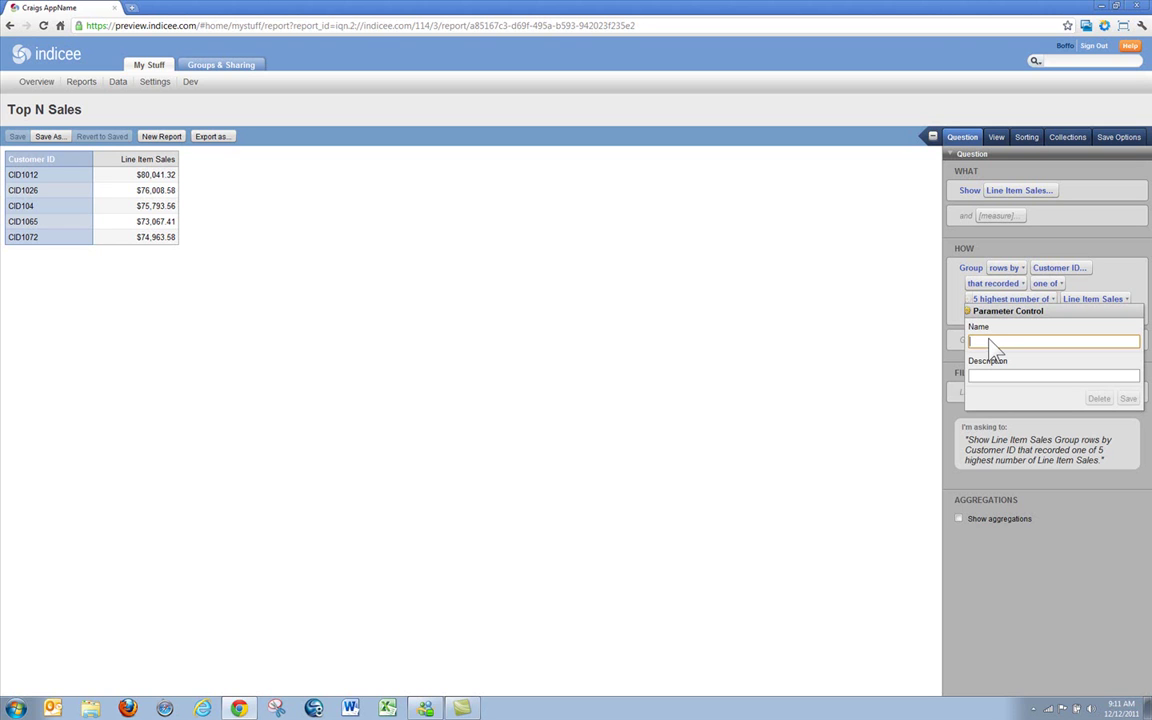
text(TopN)
click(993, 378)
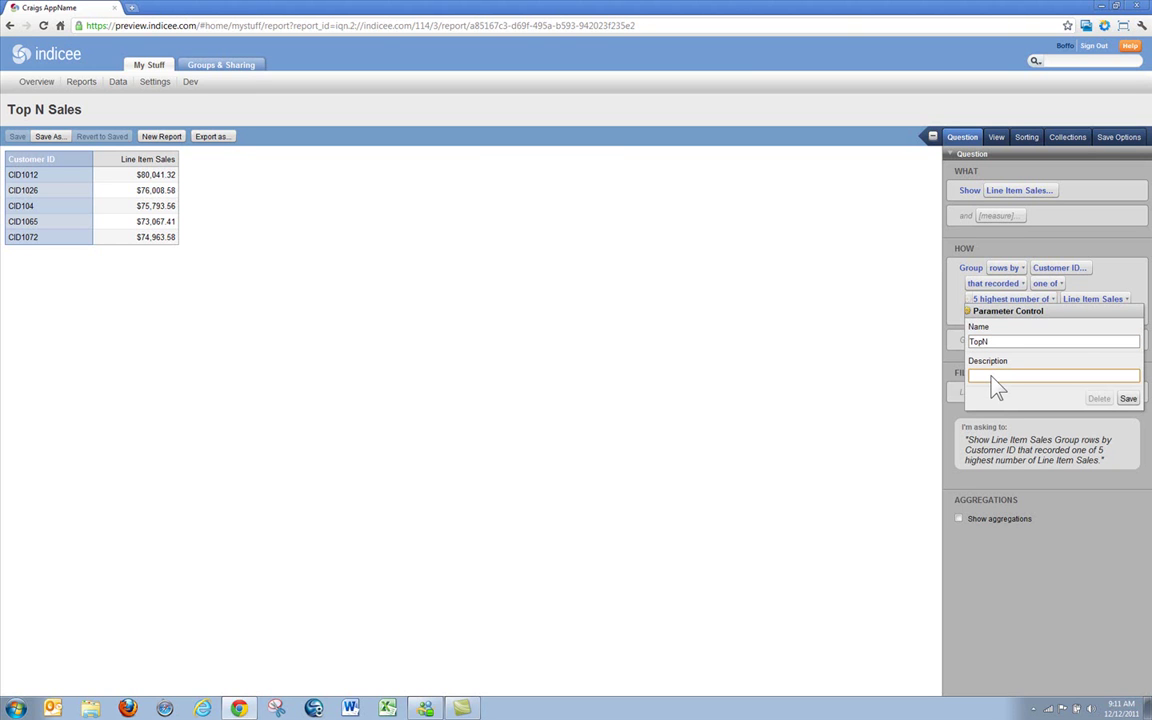
text(topn filter for sales)
click(1126, 398)
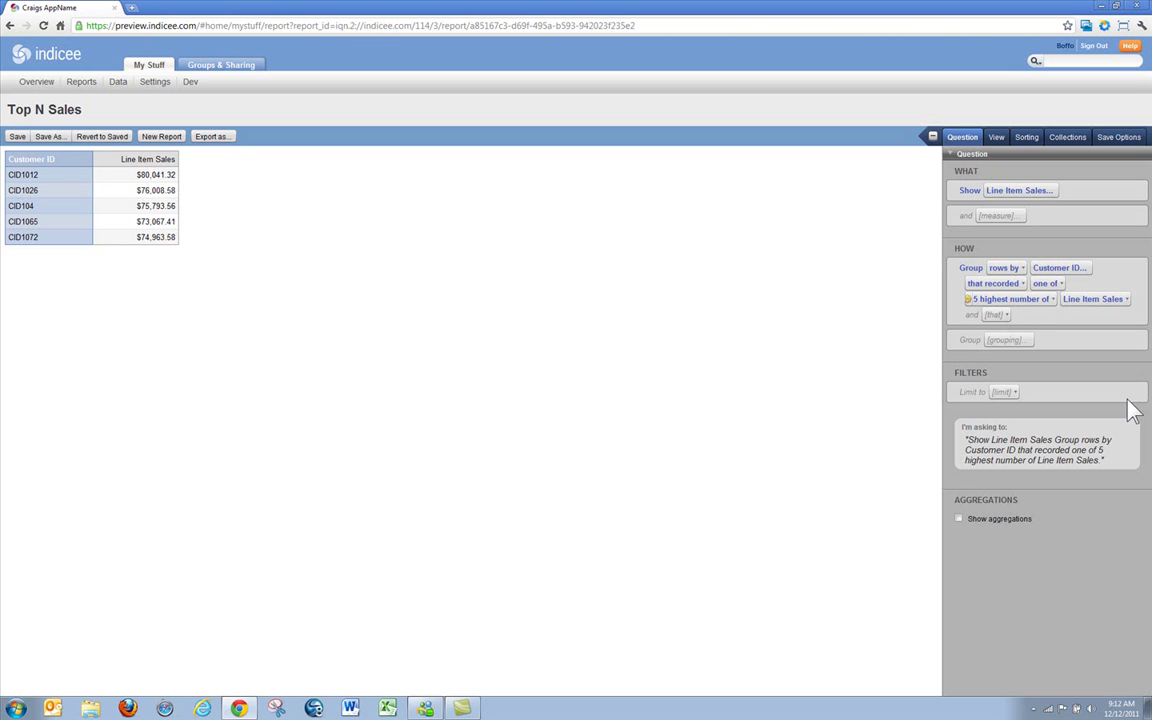
click(1005, 393)
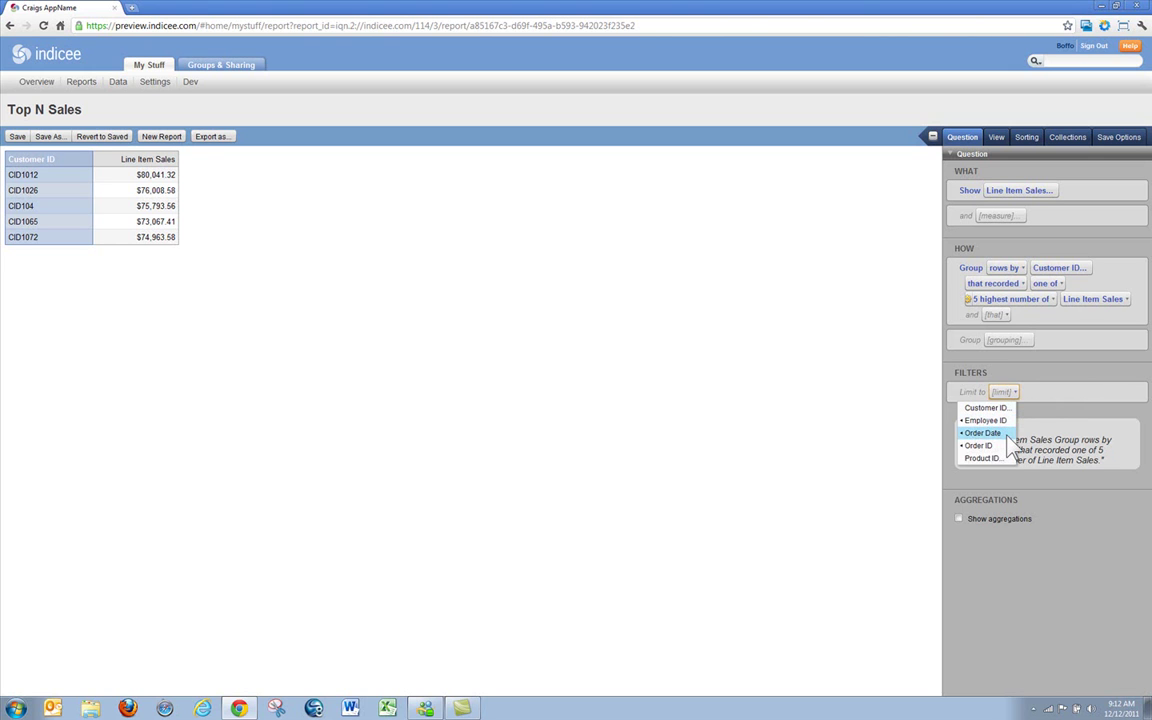
mouse_move(1010, 443)
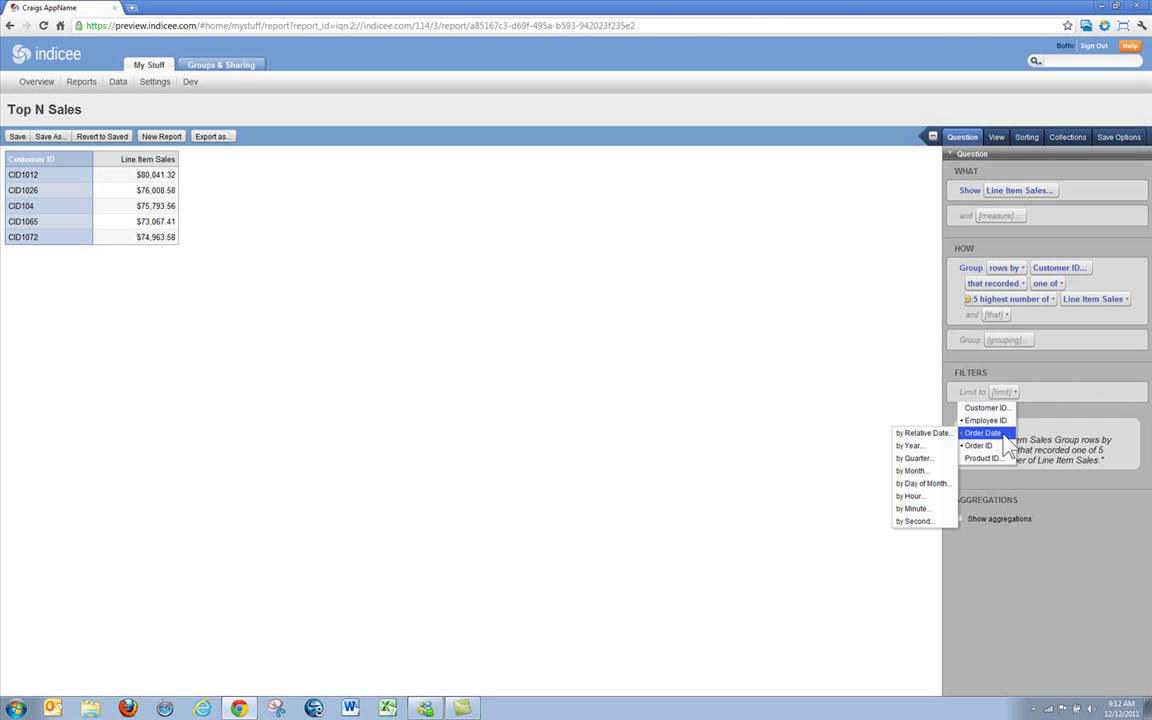
click(914, 446)
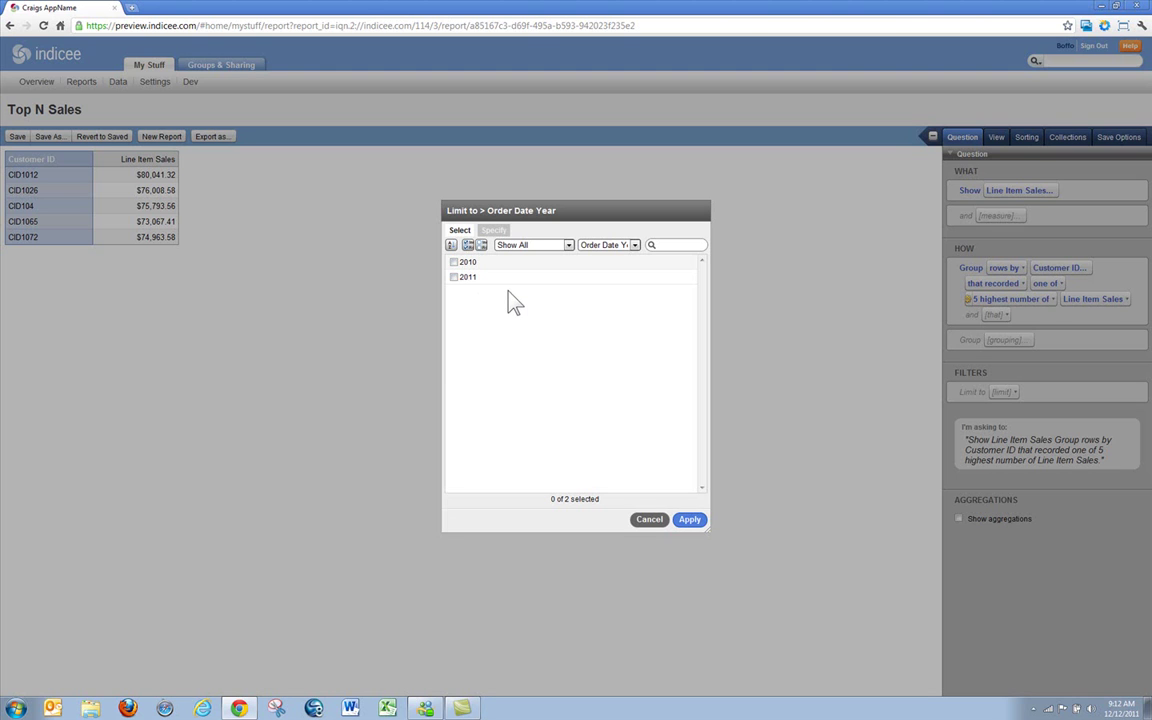
click(650, 520)
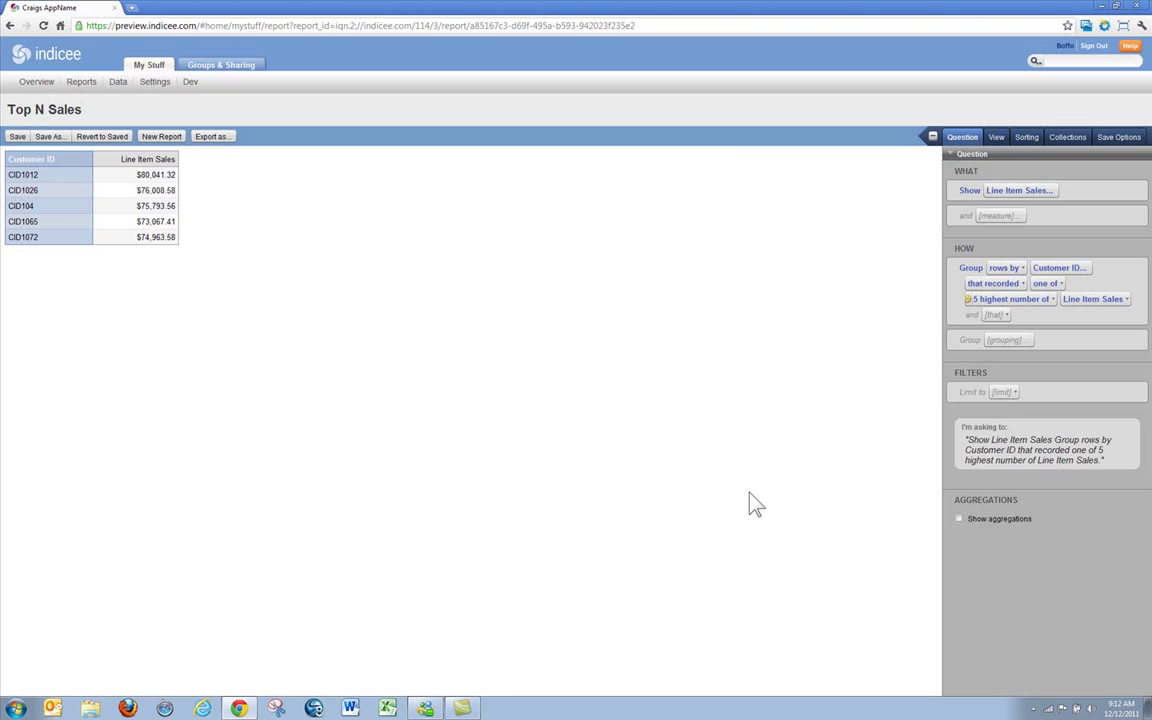
Limit the report by Order Date, using the relative date filter's specific year option set to 2011.
click(995, 393)
mouse_move(999, 437)
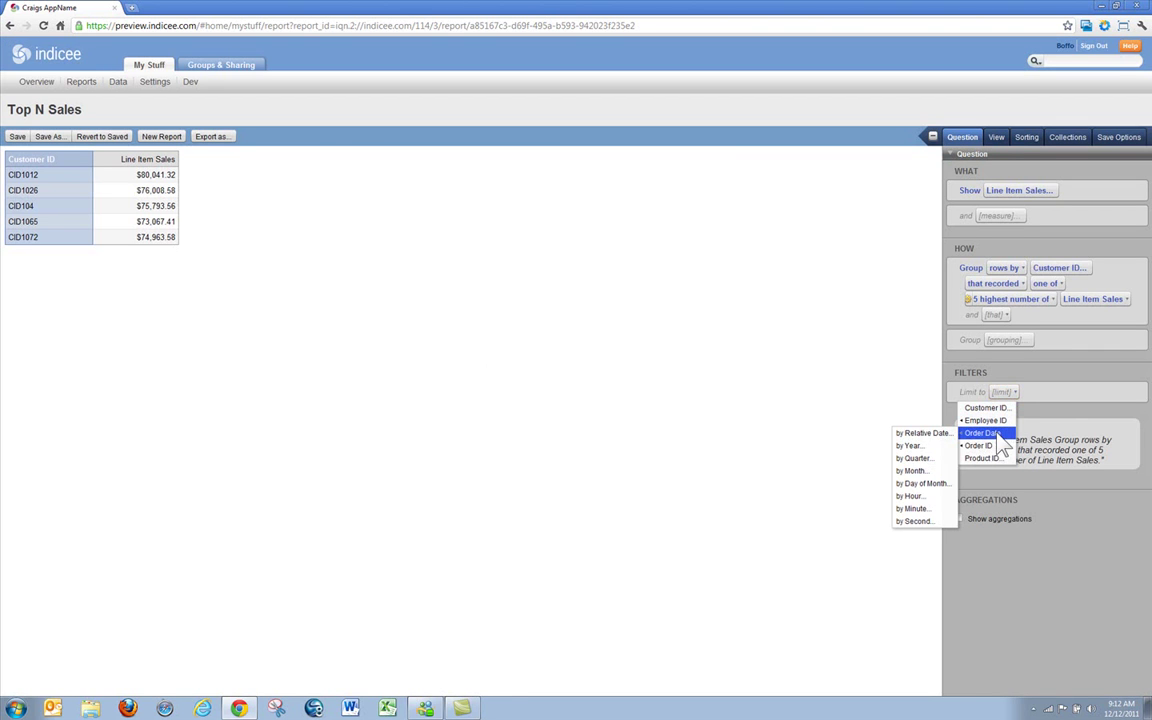
mouse_move(935, 443)
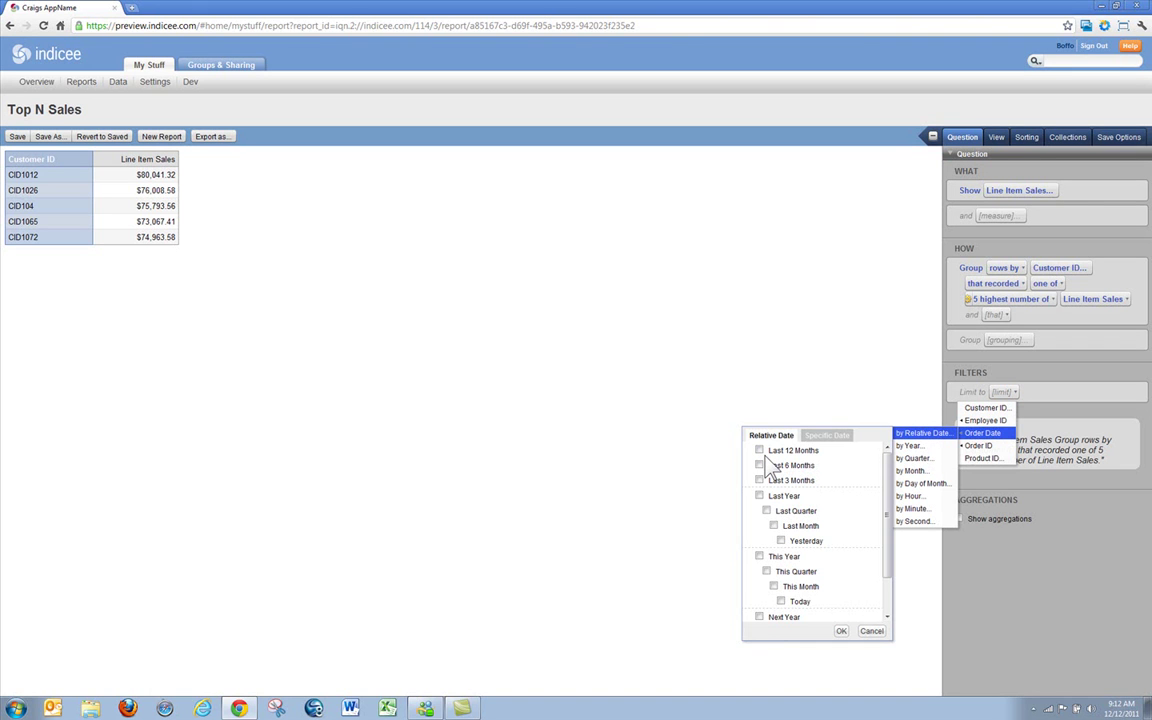
click(824, 436)
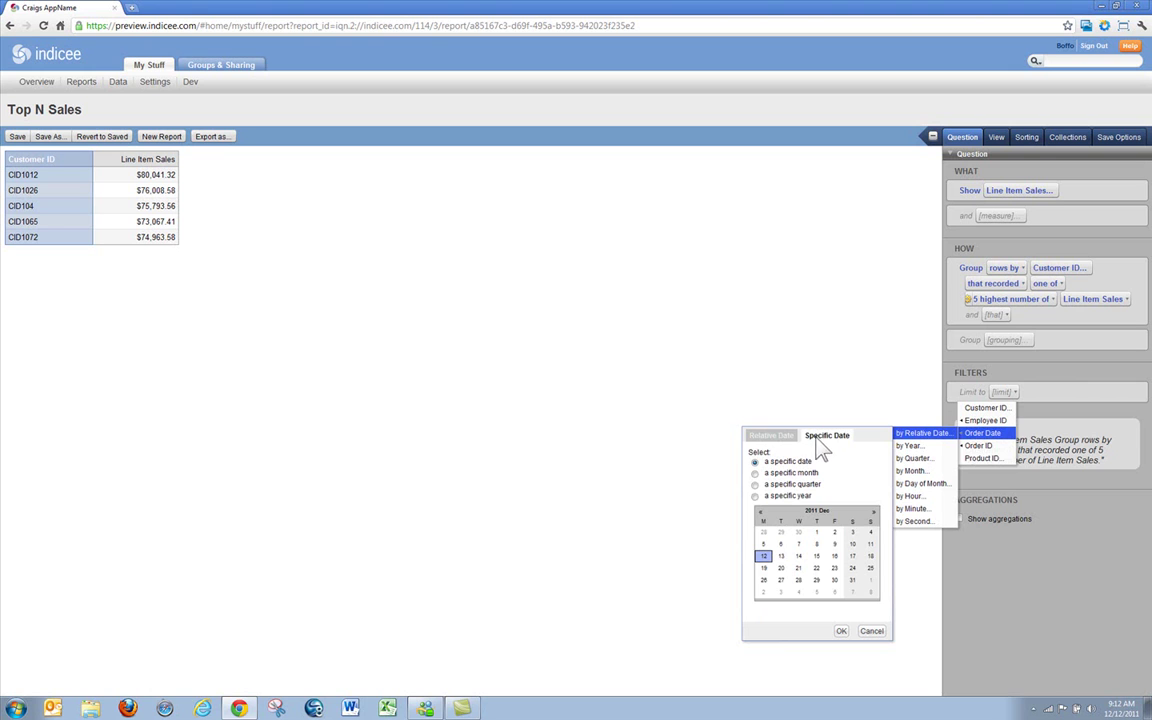
click(786, 497)
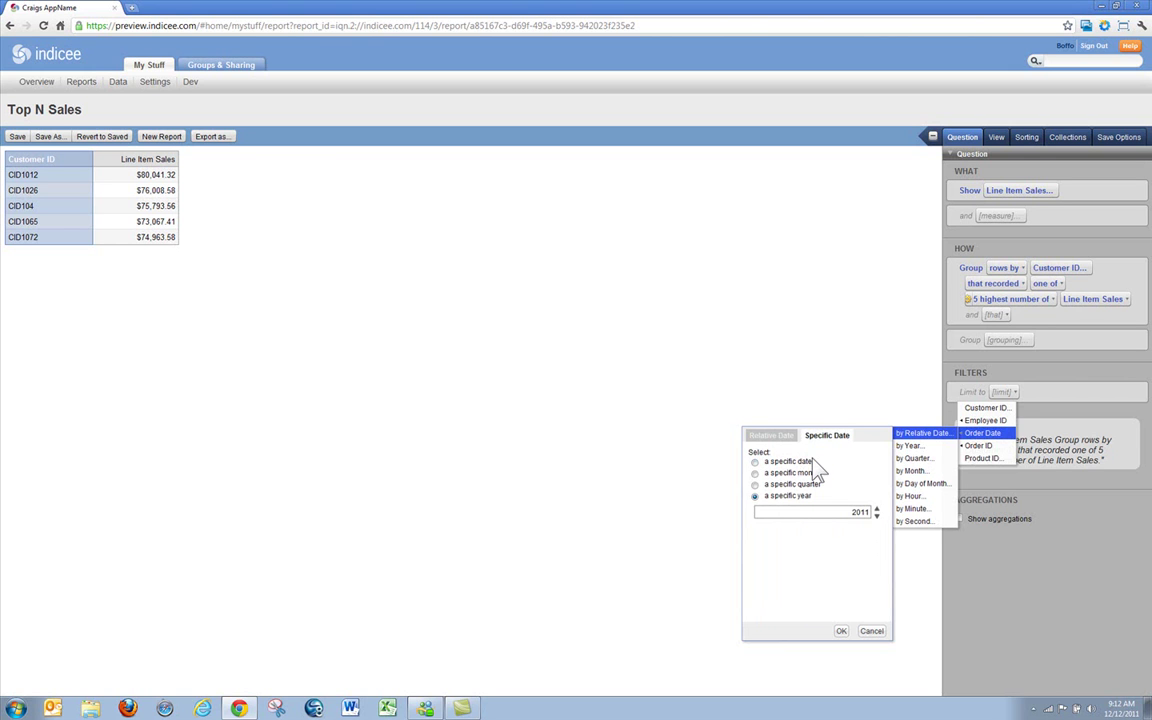
click(782, 485)
click(779, 474)
click(786, 464)
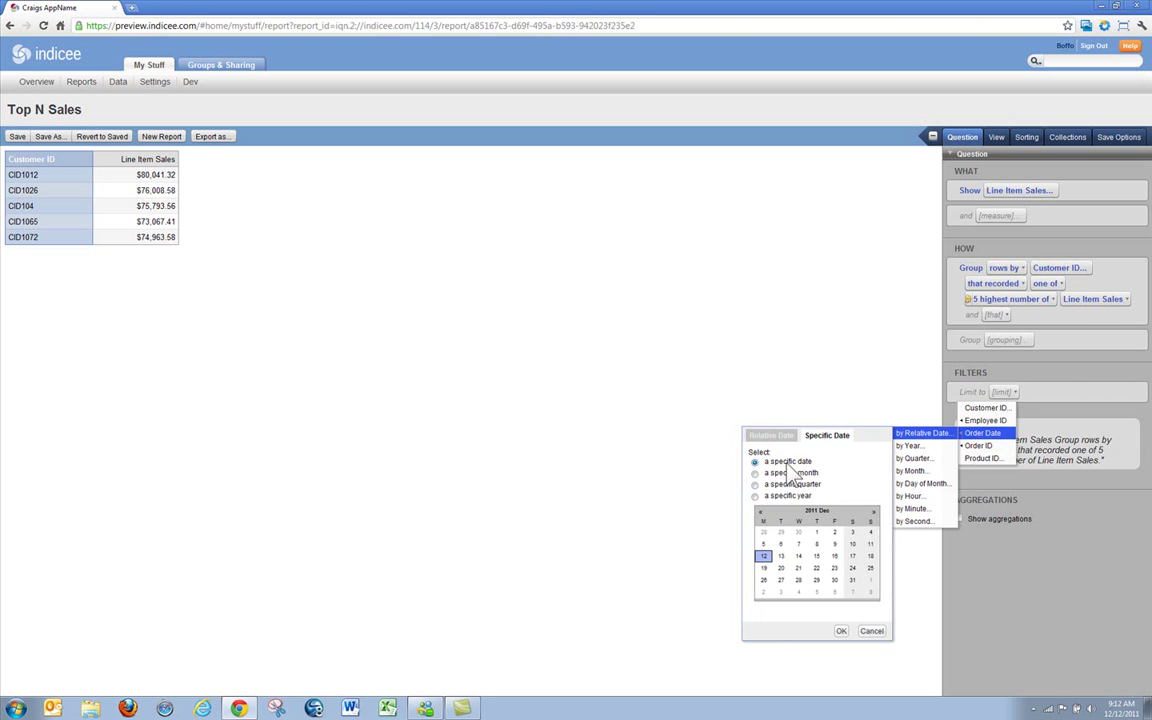
click(775, 495)
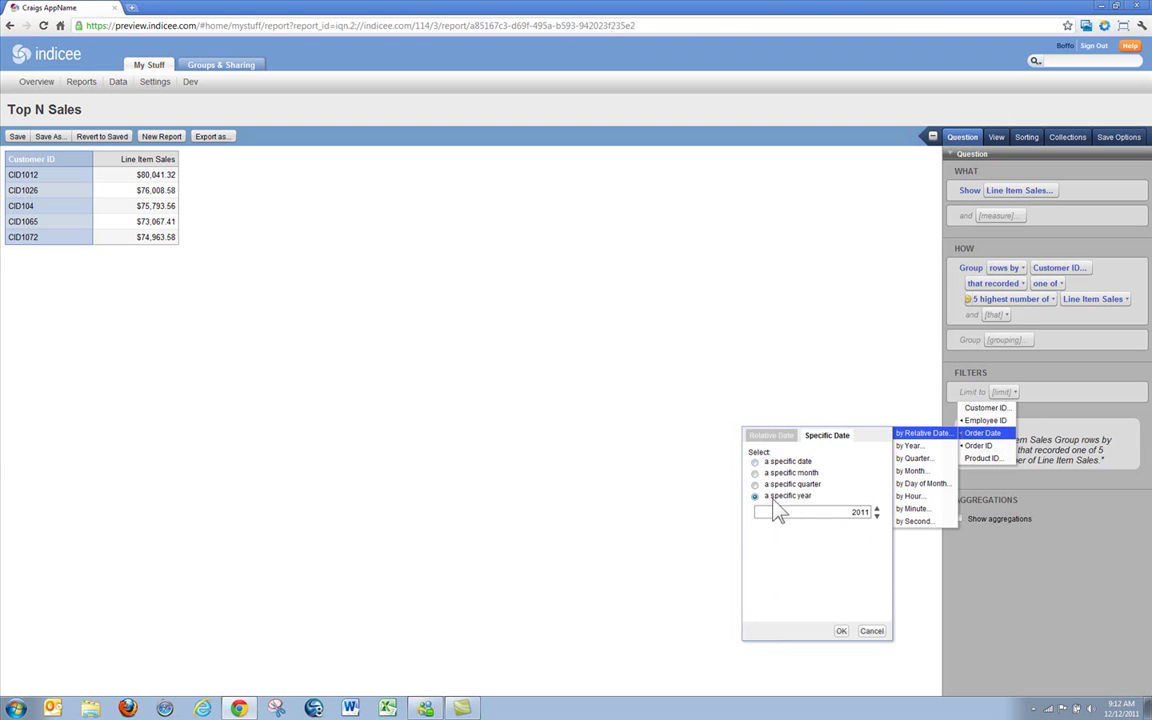
click(841, 632)
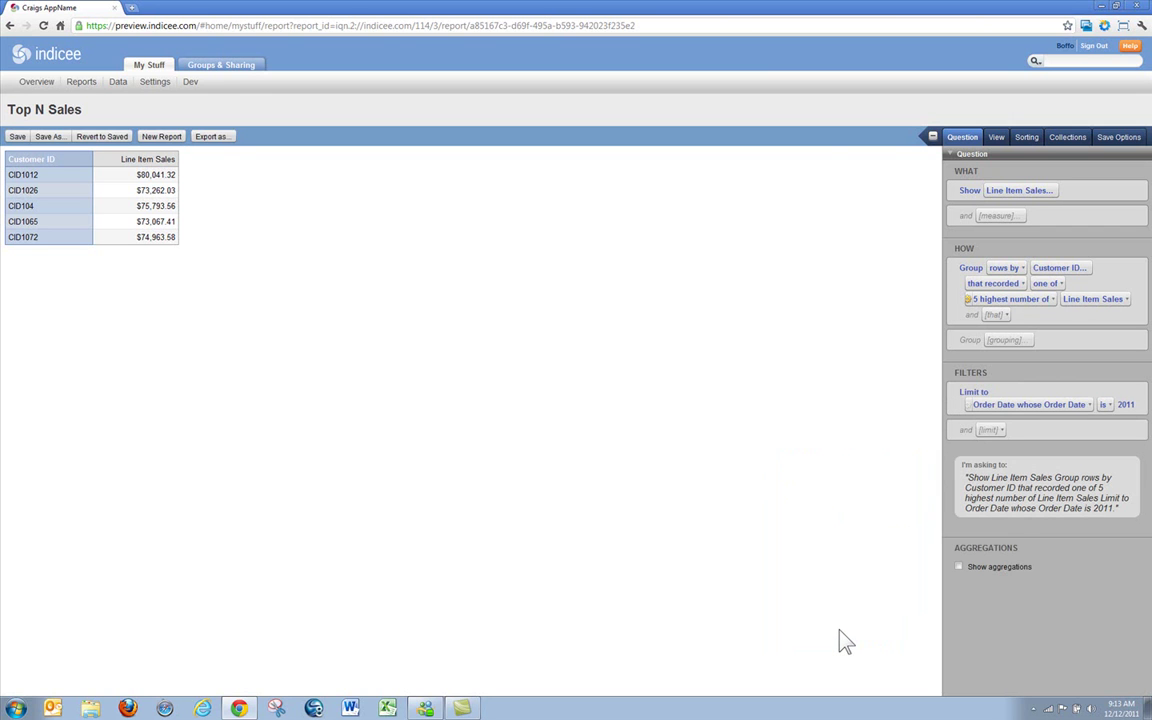
Add a parameter control named Date, described as "Filtering by year", to the Order Date filter and save the report.
click(968, 408)
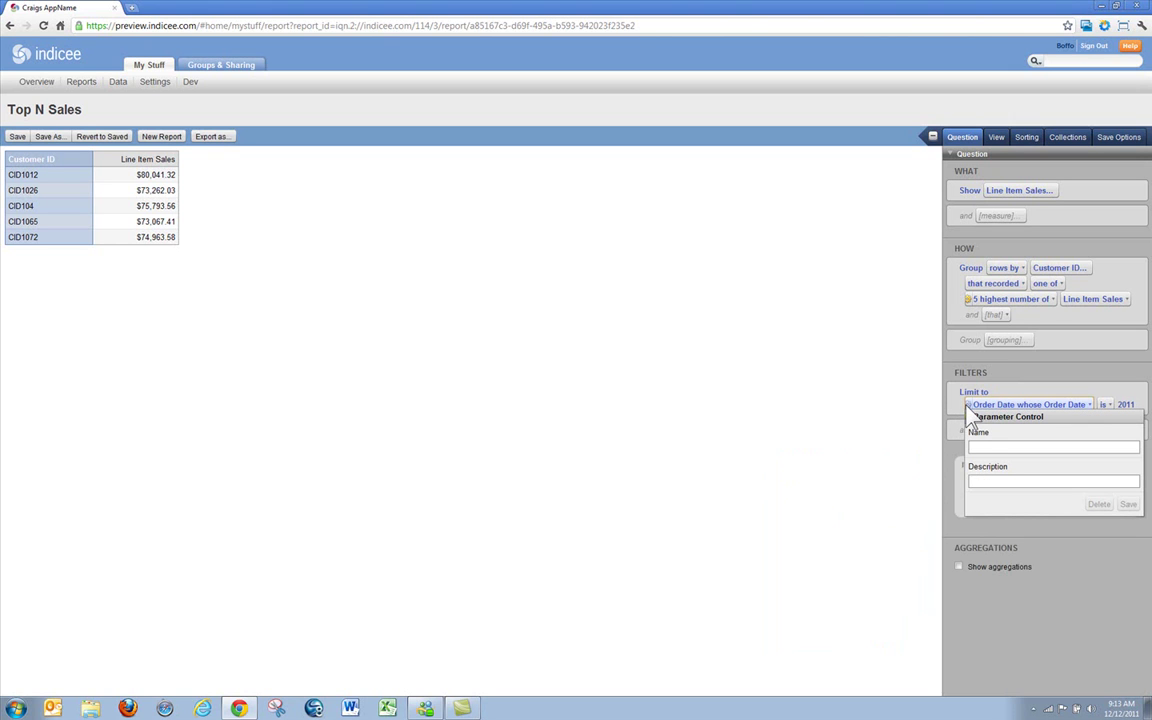
click(989, 449)
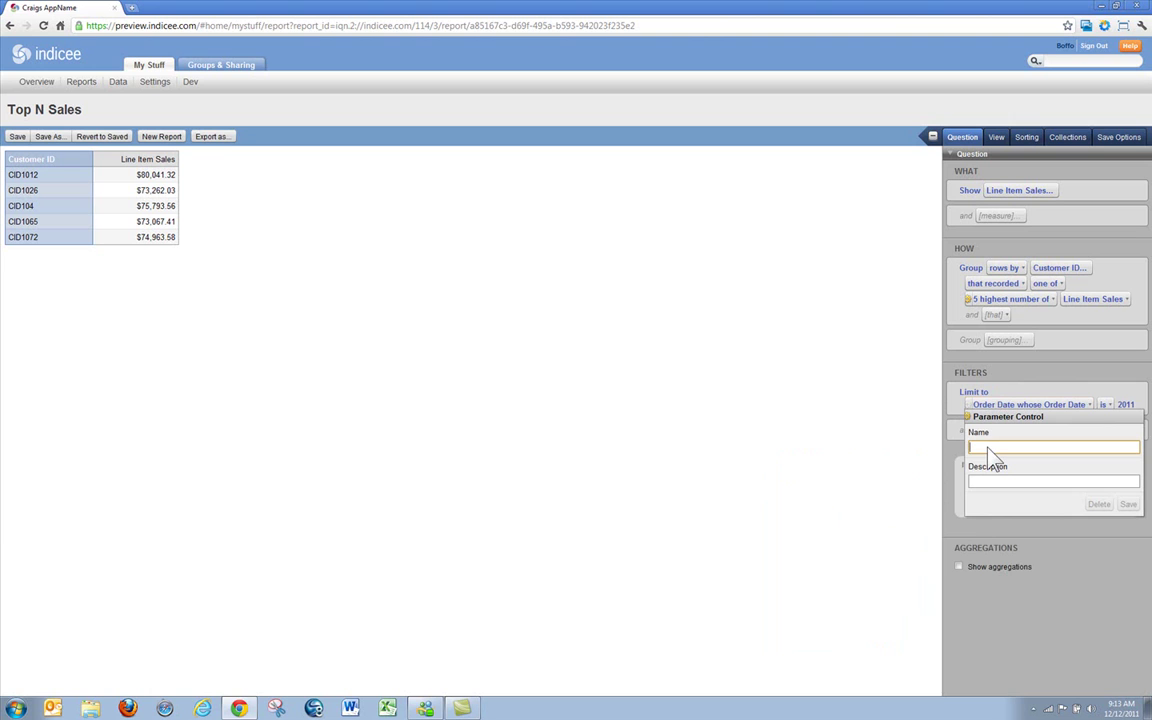
text(Date)
key(Tab)
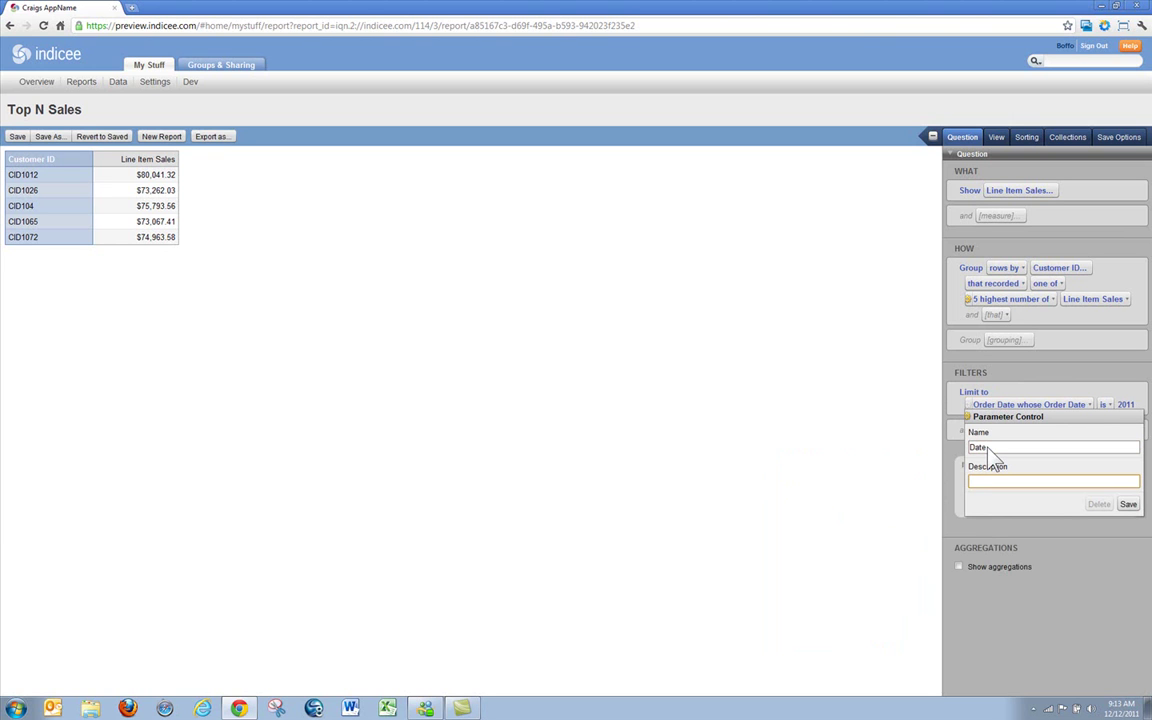
text(Filtering by year)
click(1128, 505)
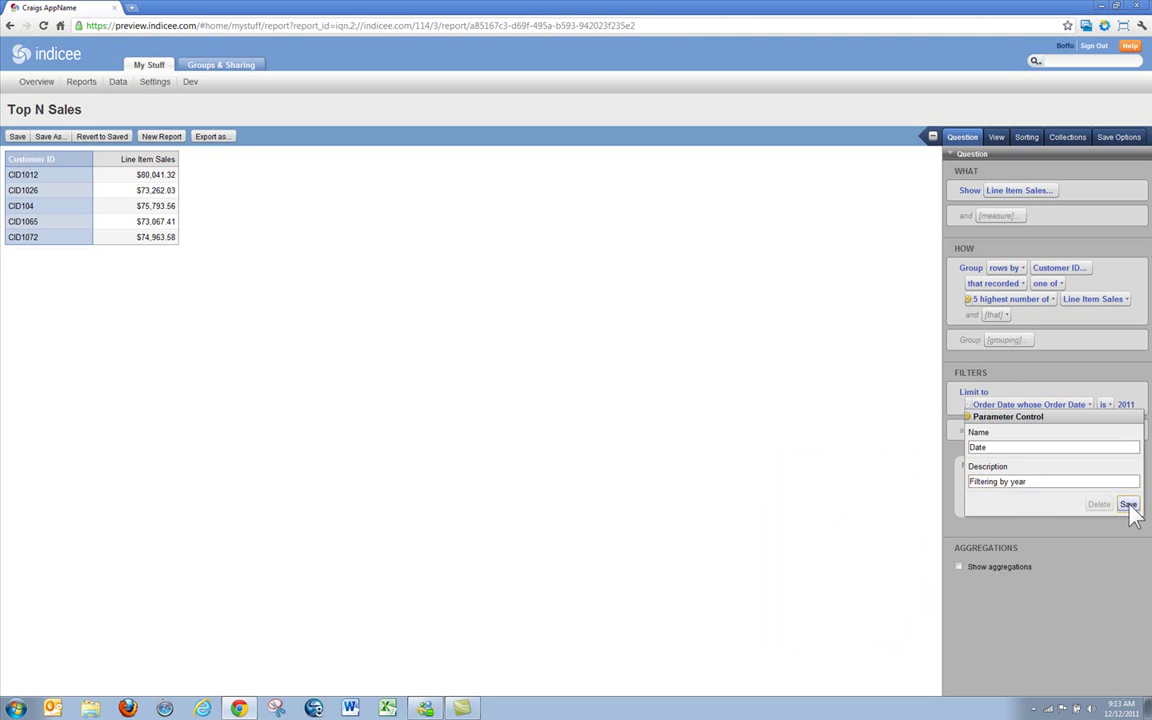
click(17, 137)
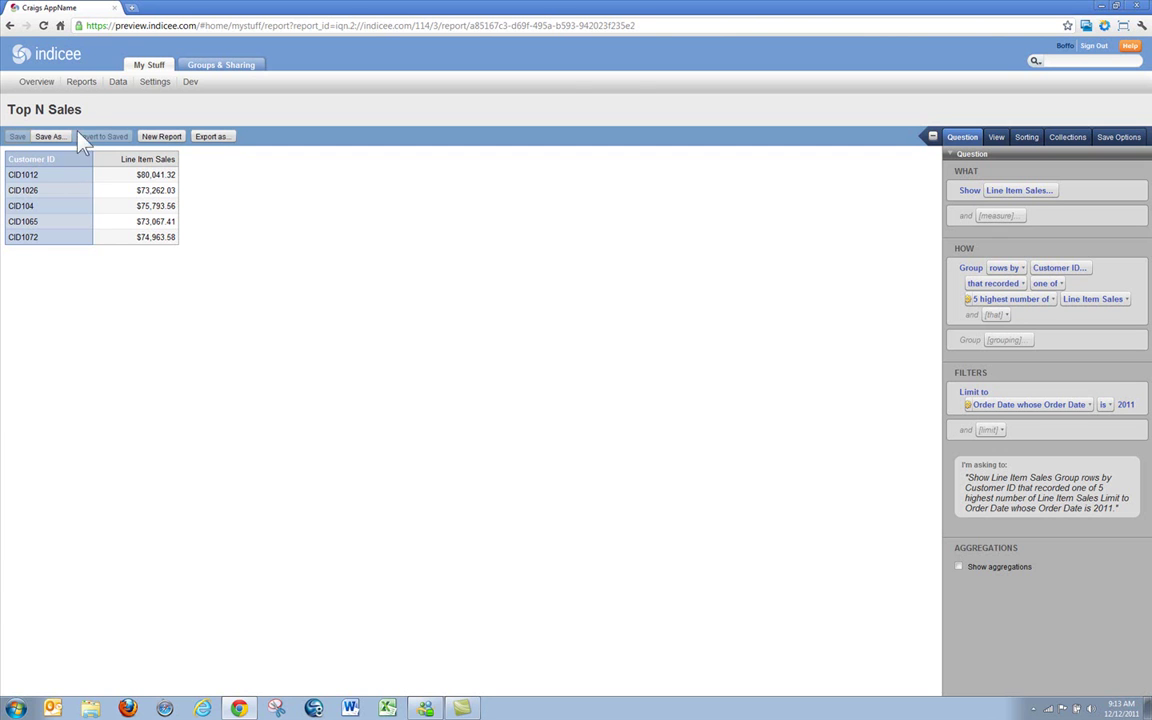
Create a new dashboard from the reports list and double its grid size.
click(80, 86)
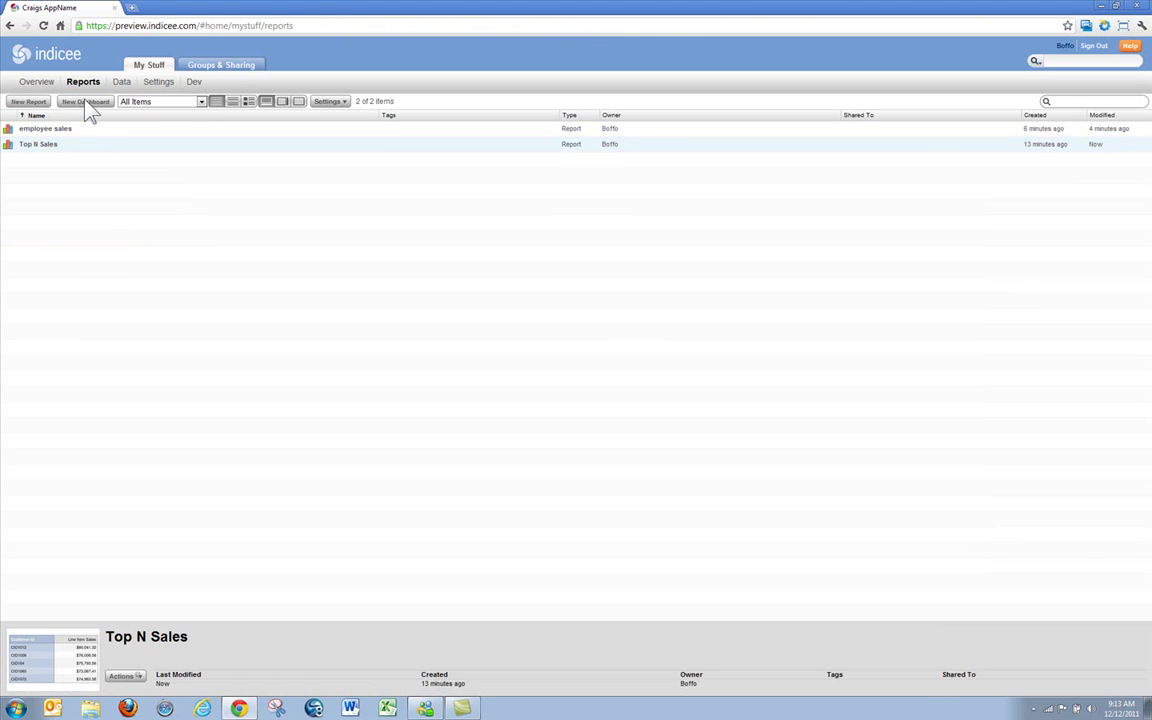
click(85, 101)
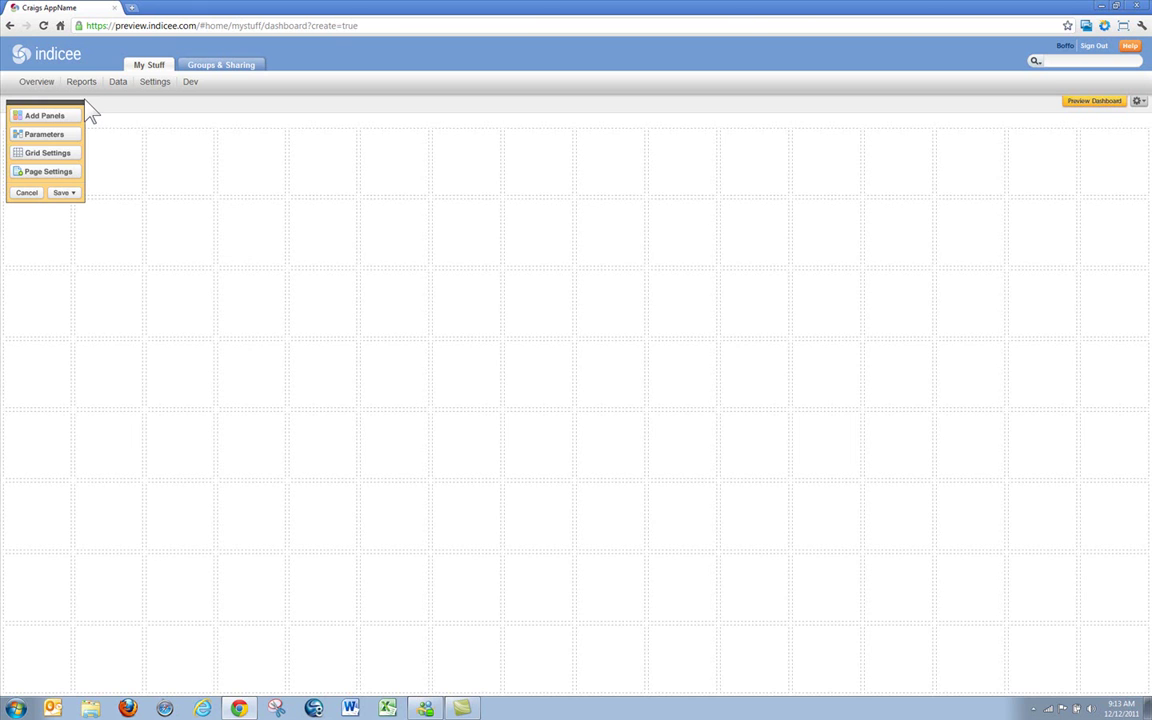
click(50, 154)
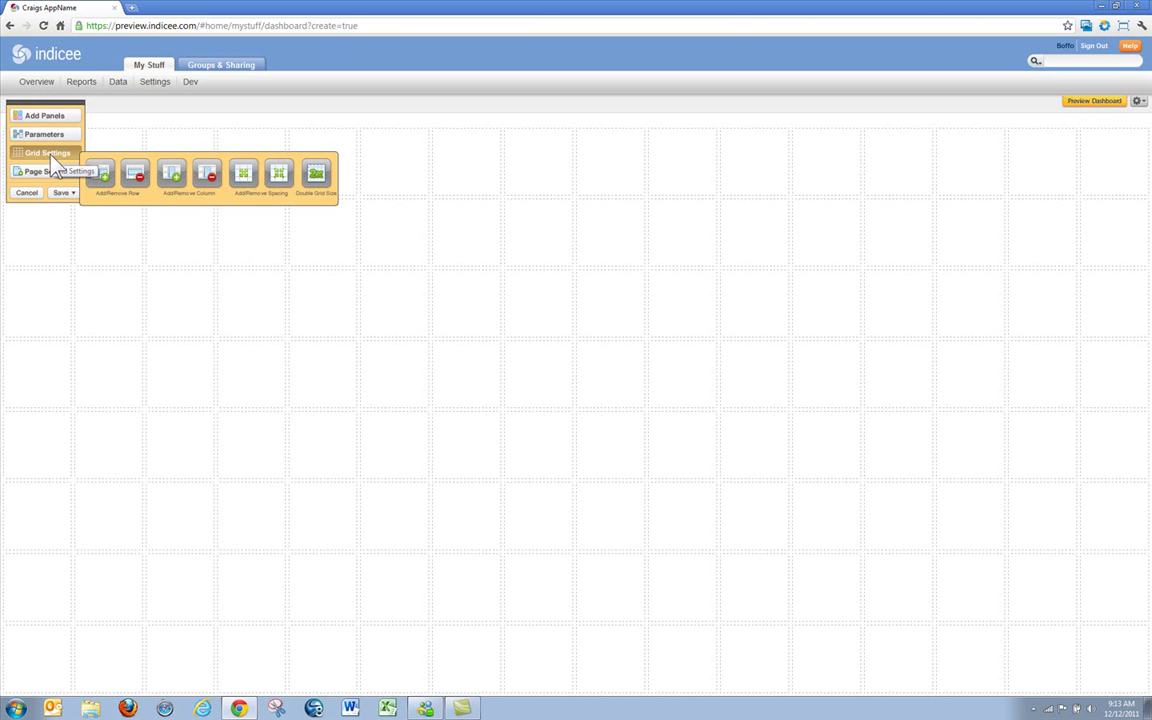
click(323, 177)
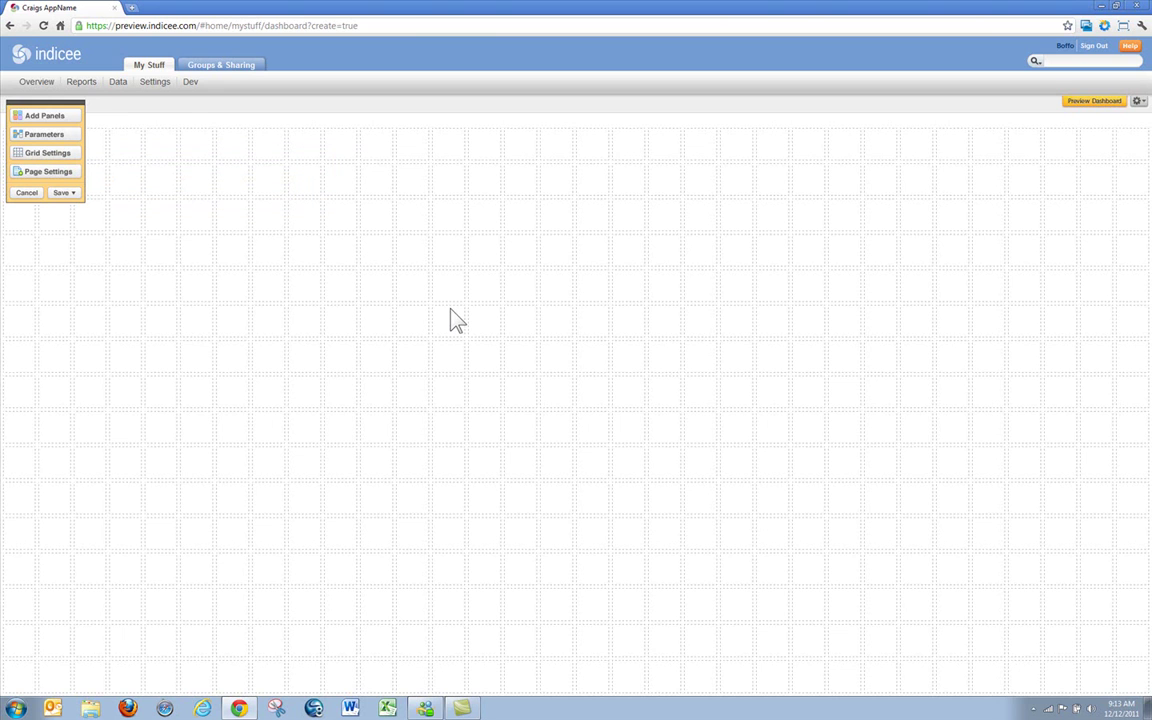
Add a report panel of about 14 by 11 cells in the grid's upper-right area and assign the Top N Sales report.
click(53, 119)
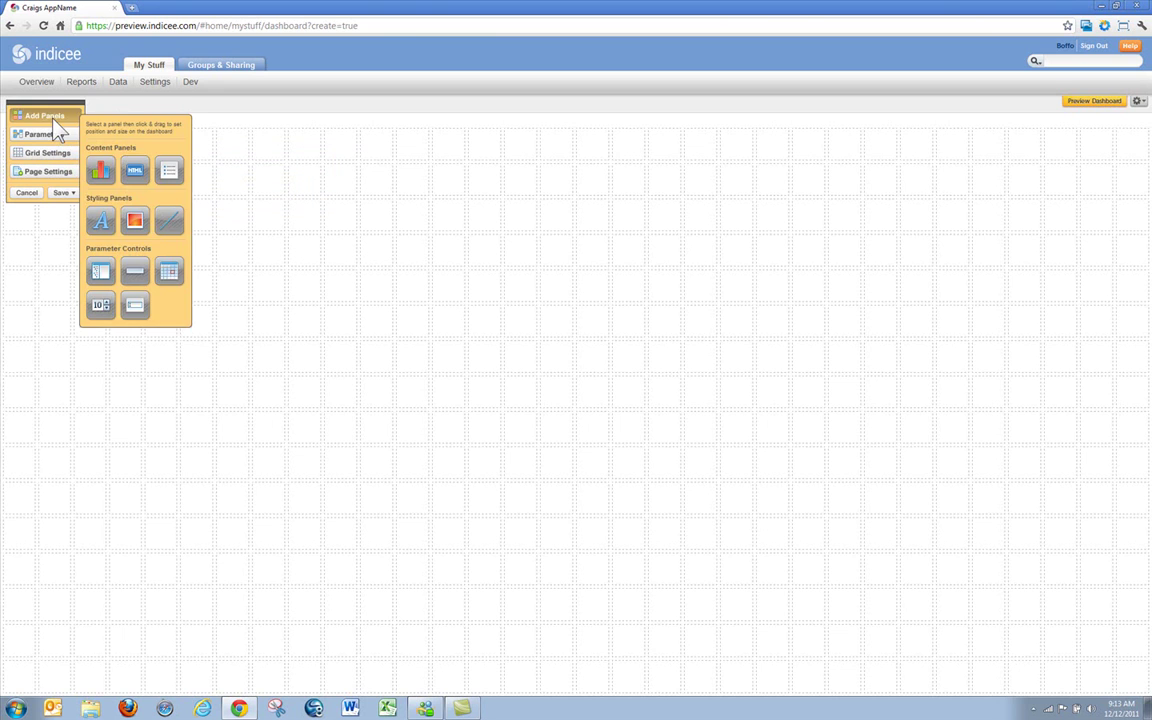
click(97, 175)
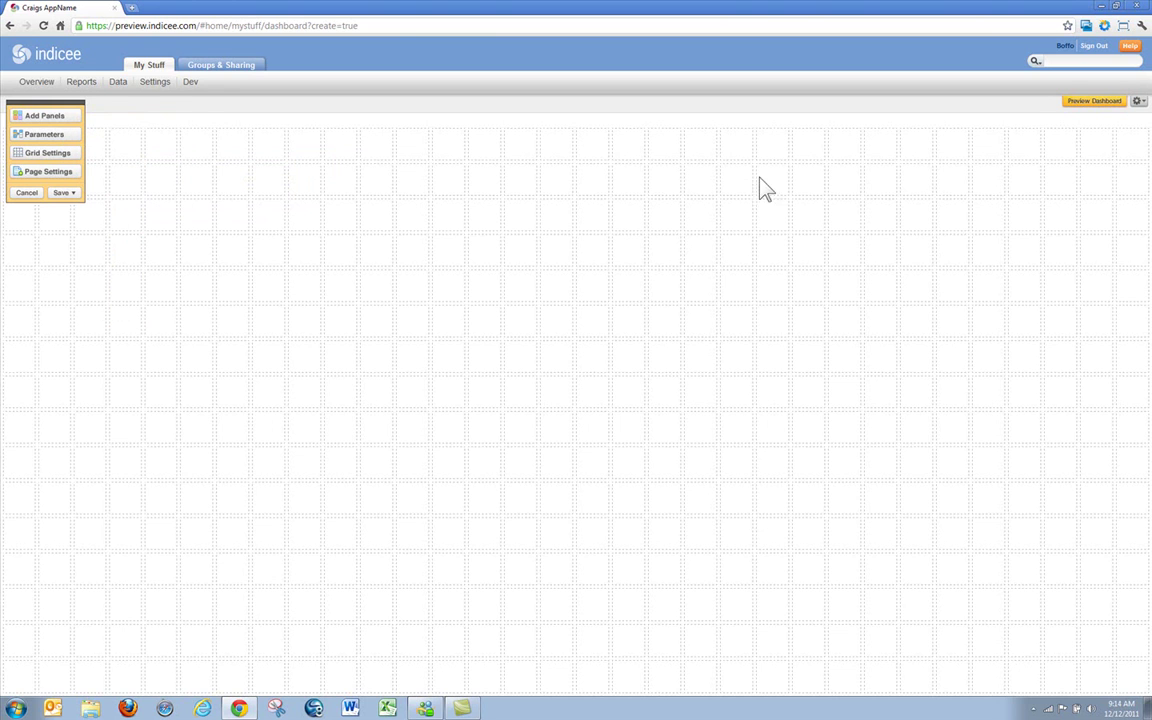
drag(668, 137, 1135, 508)
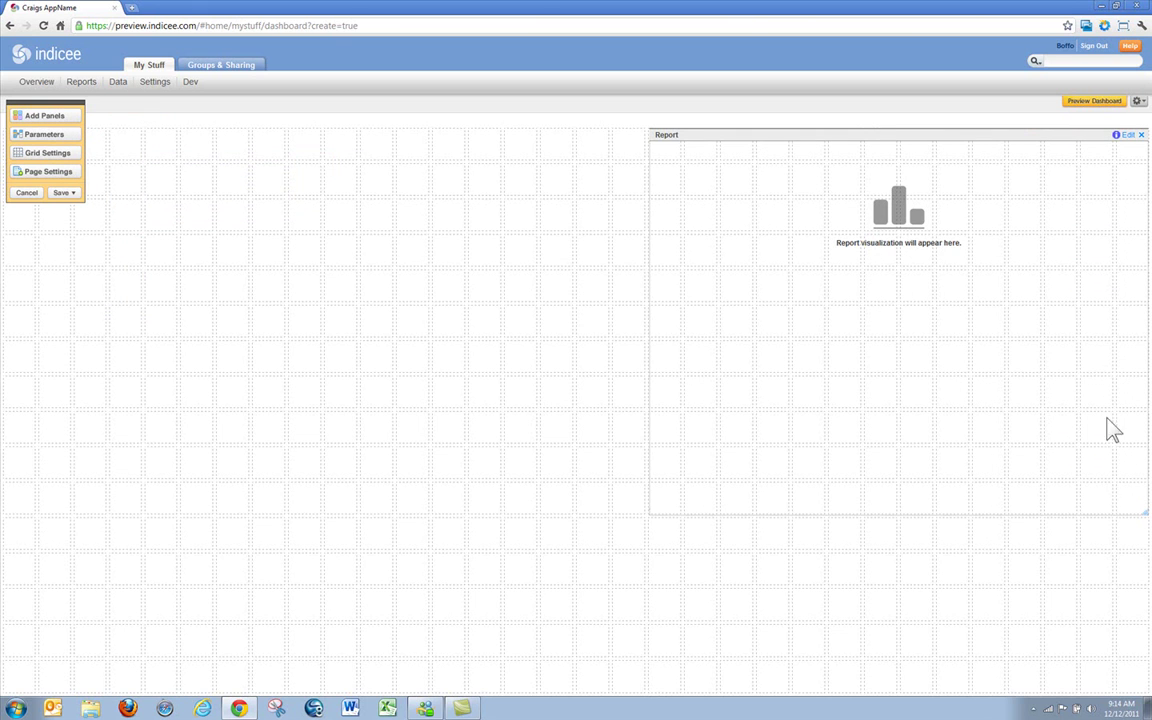
click(1128, 136)
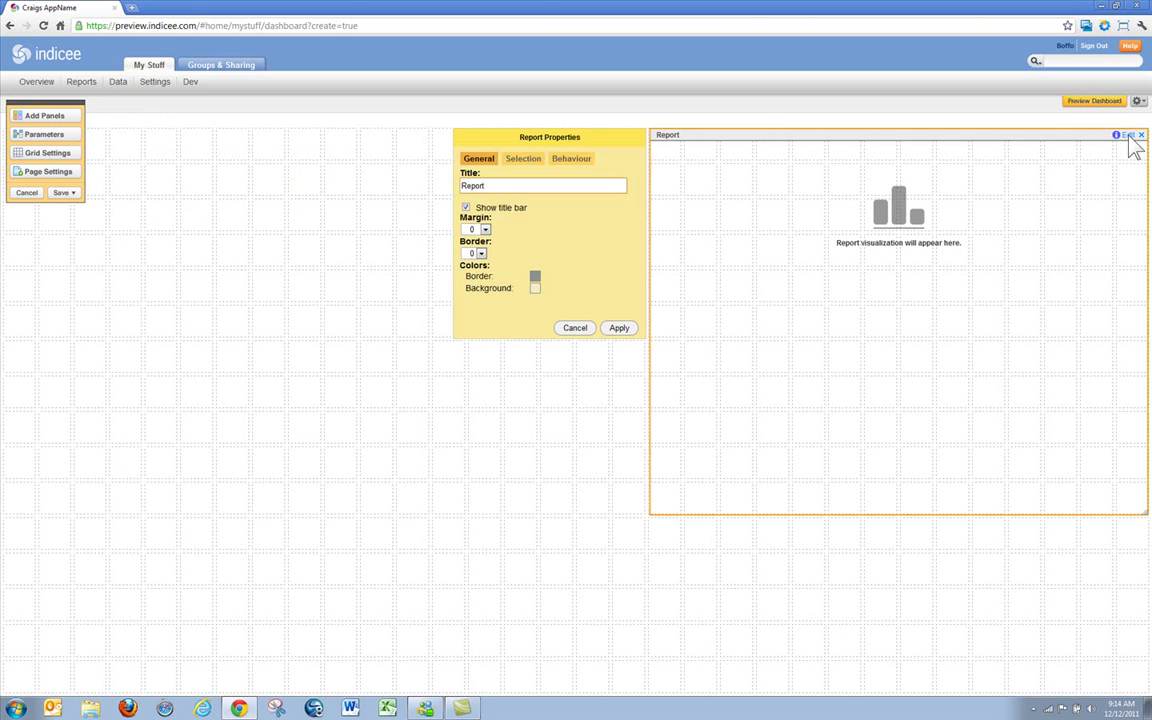
click(527, 160)
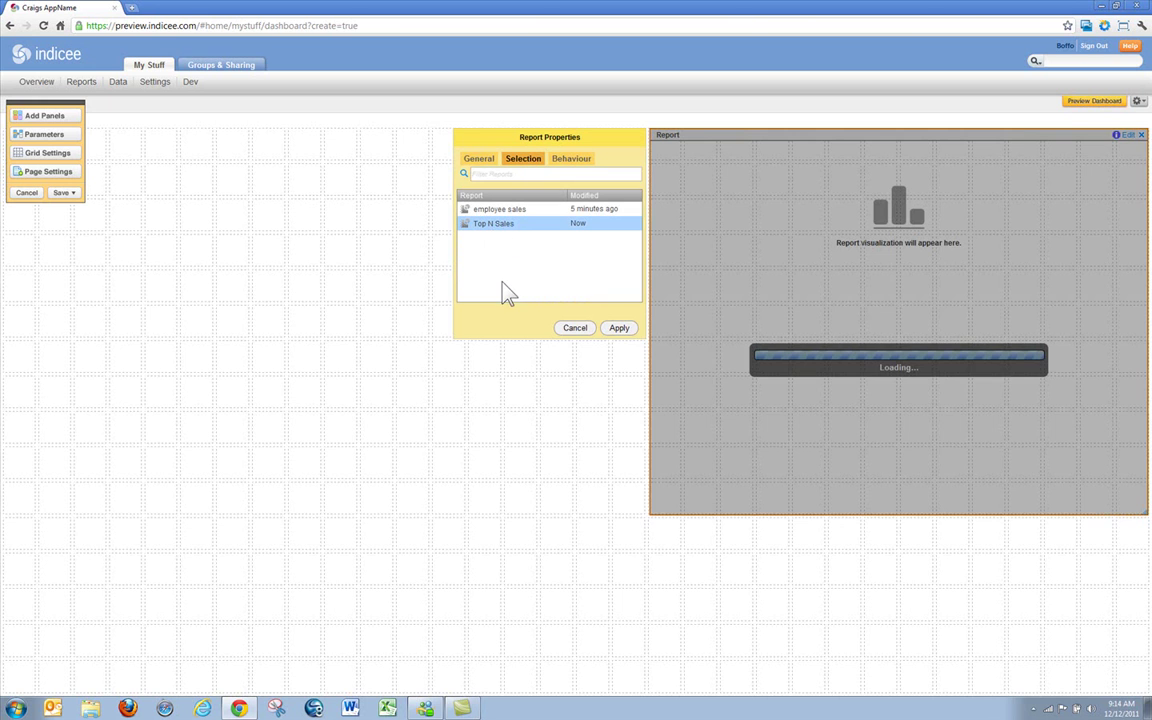
click(619, 328)
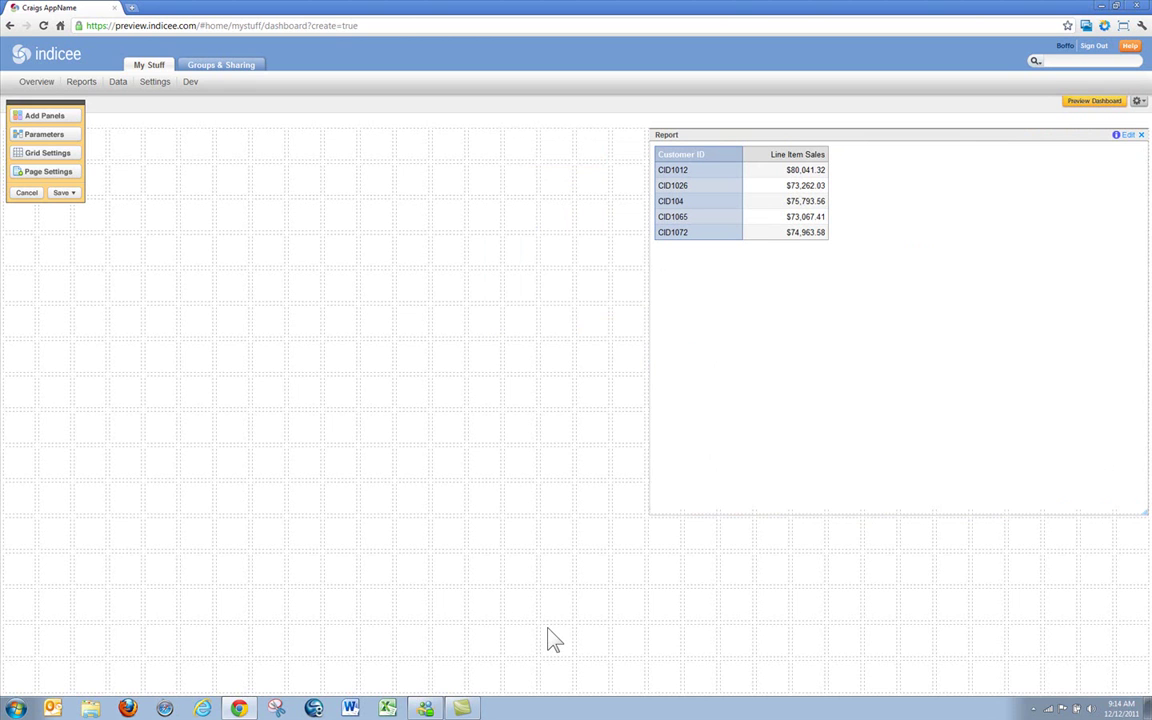
Add a dashboard parameter named prmDate with the type time periods.
click(36, 138)
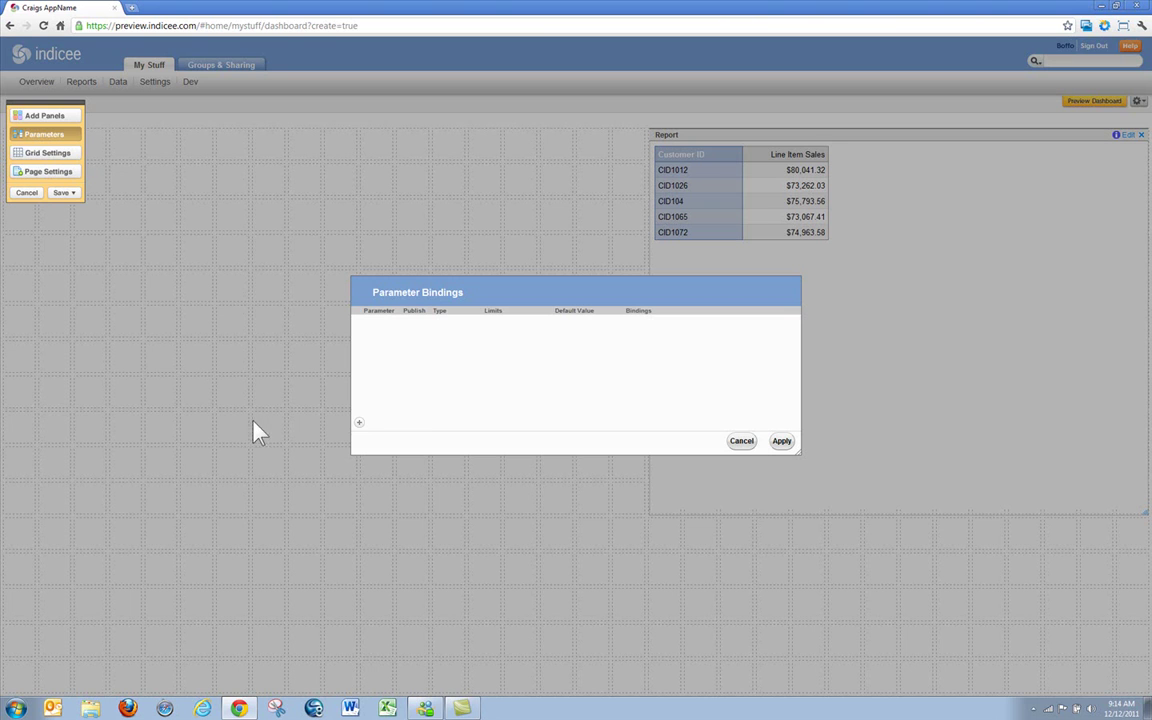
click(359, 424)
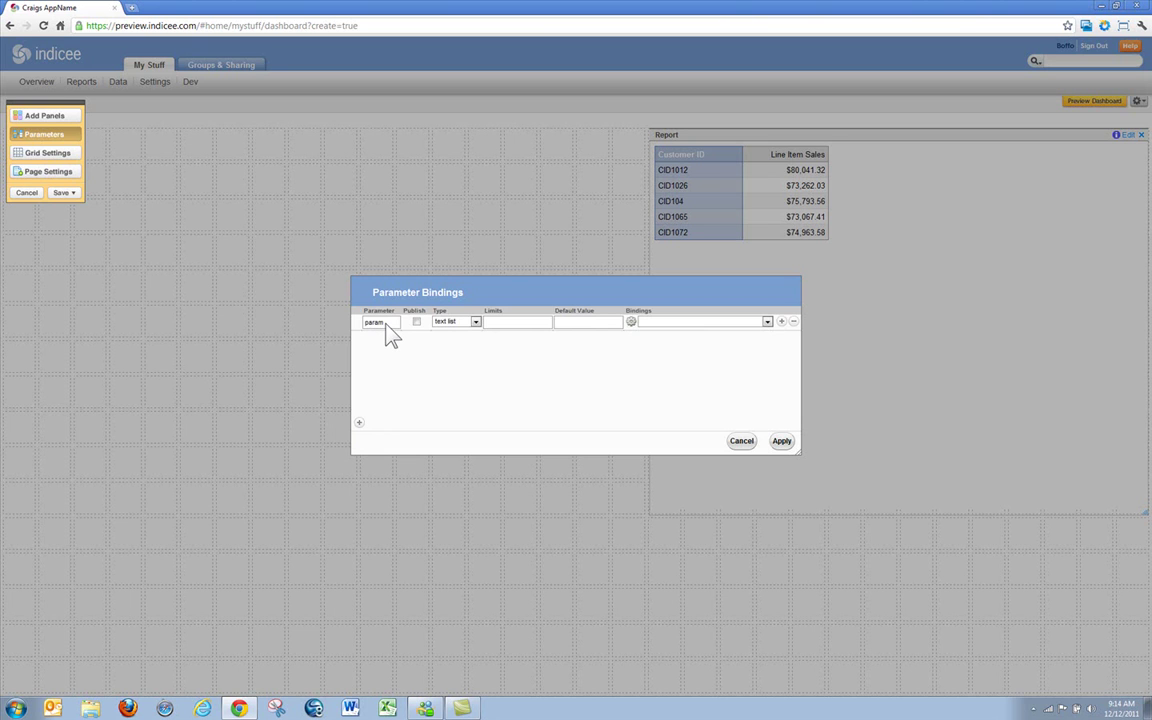
drag(391, 334, 335, 330)
text(prmDate)
click(475, 322)
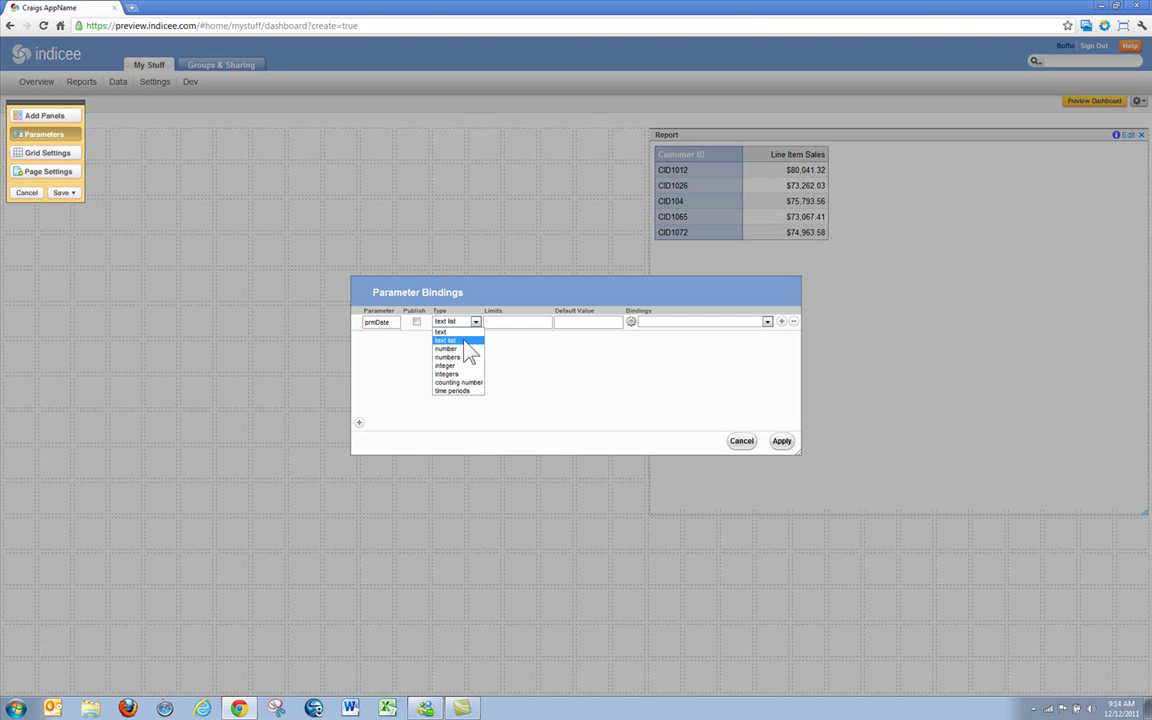
click(462, 389)
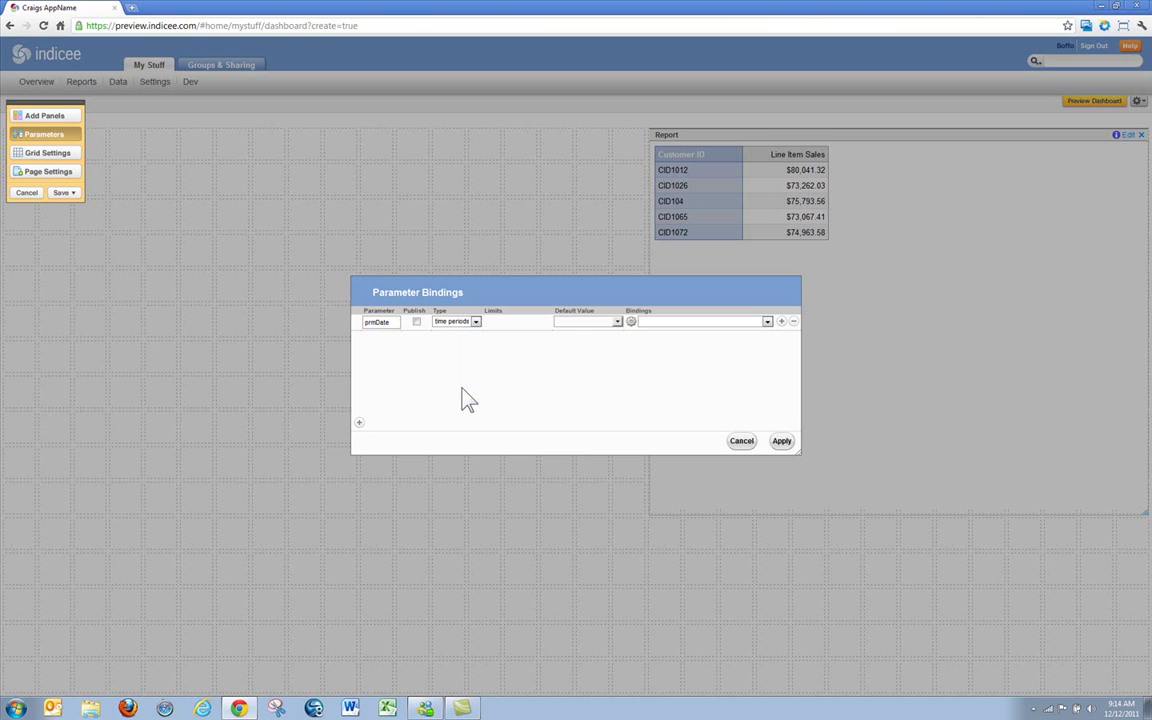
Bind the prmDate parameter to 'Date' on "Top N Sales" and apply the binding.
click(618, 323)
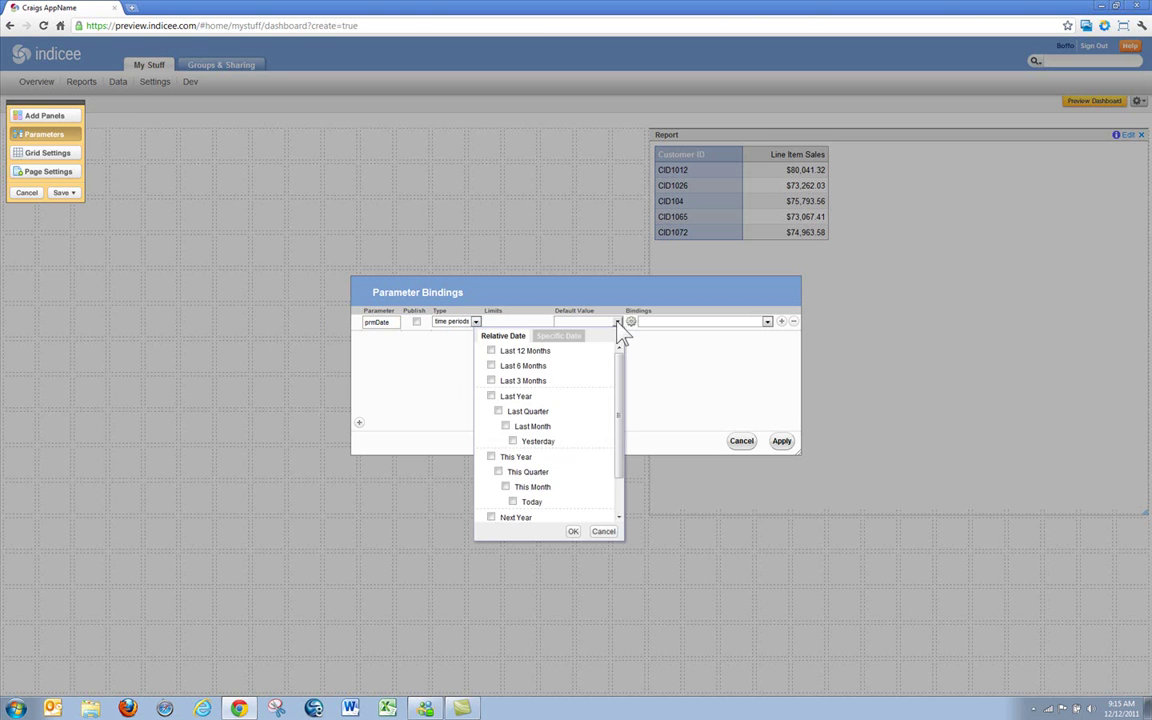
click(676, 405)
click(767, 322)
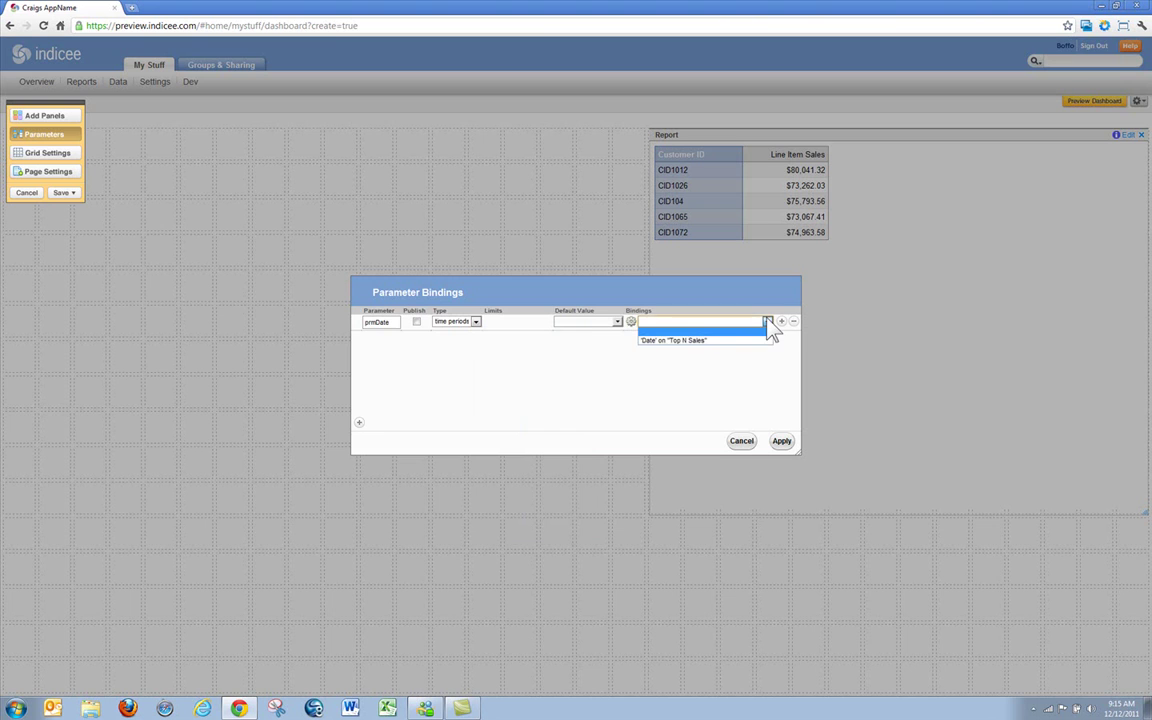
click(670, 338)
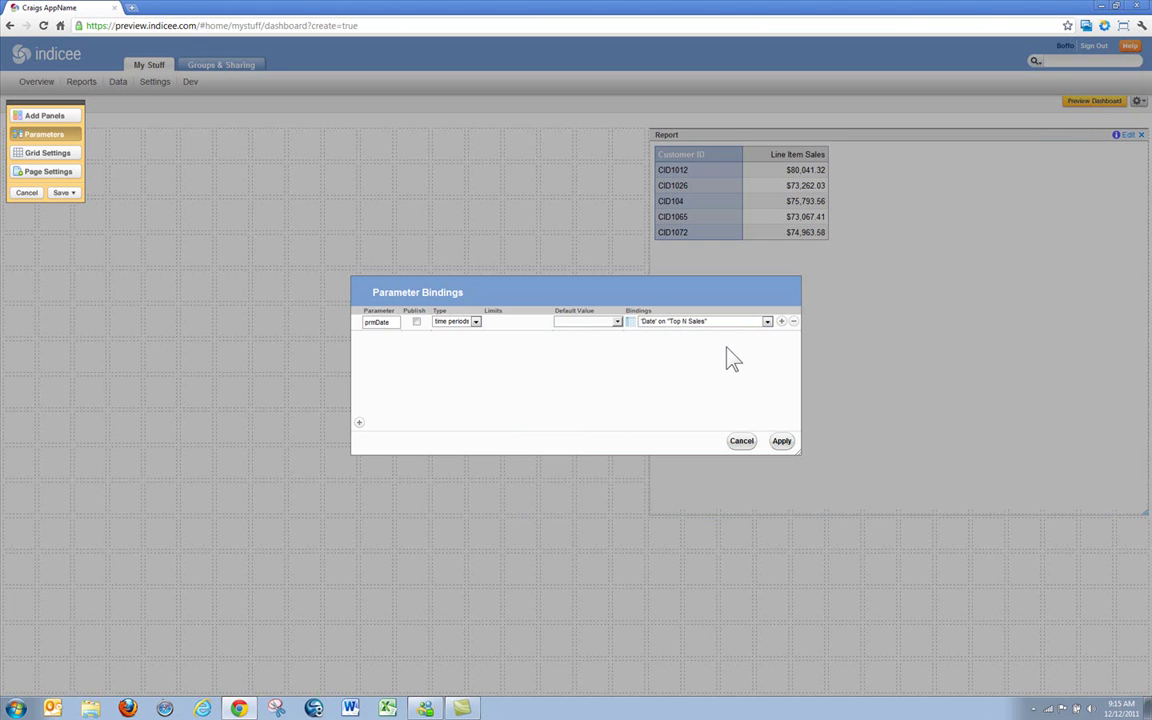
click(781, 441)
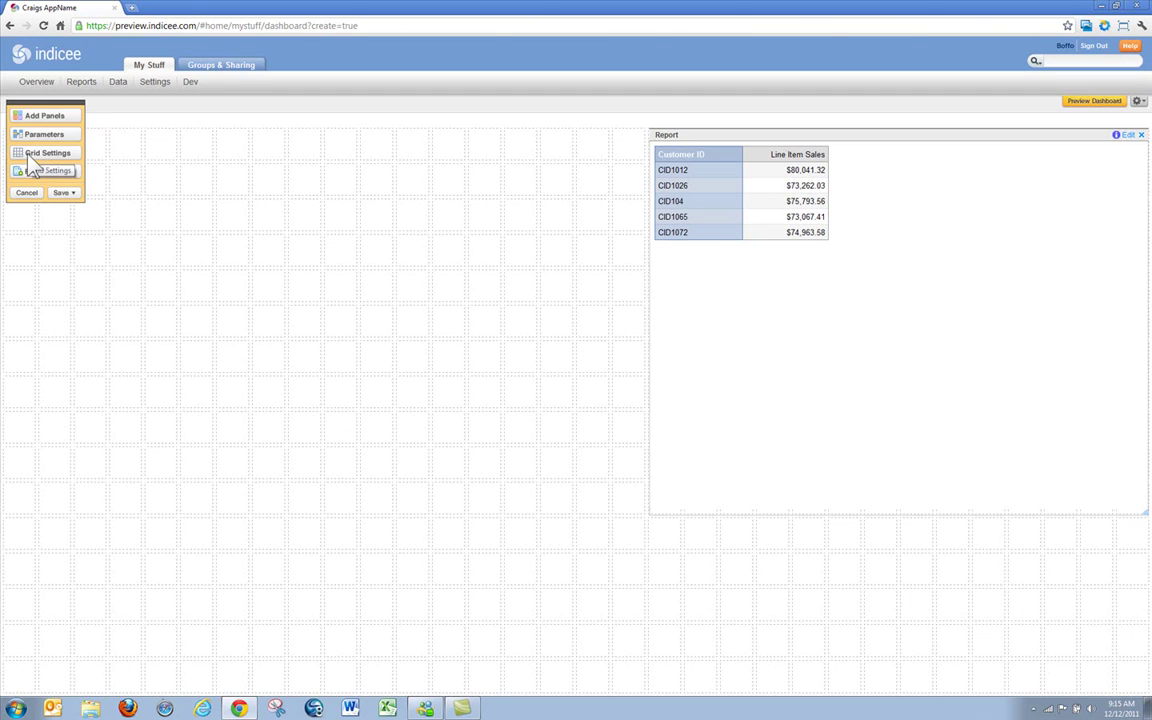
Add a Time Period Picker of about 6 by 2 cells beside the report's upper-left corner and set it to the specific year 2011.
click(40, 117)
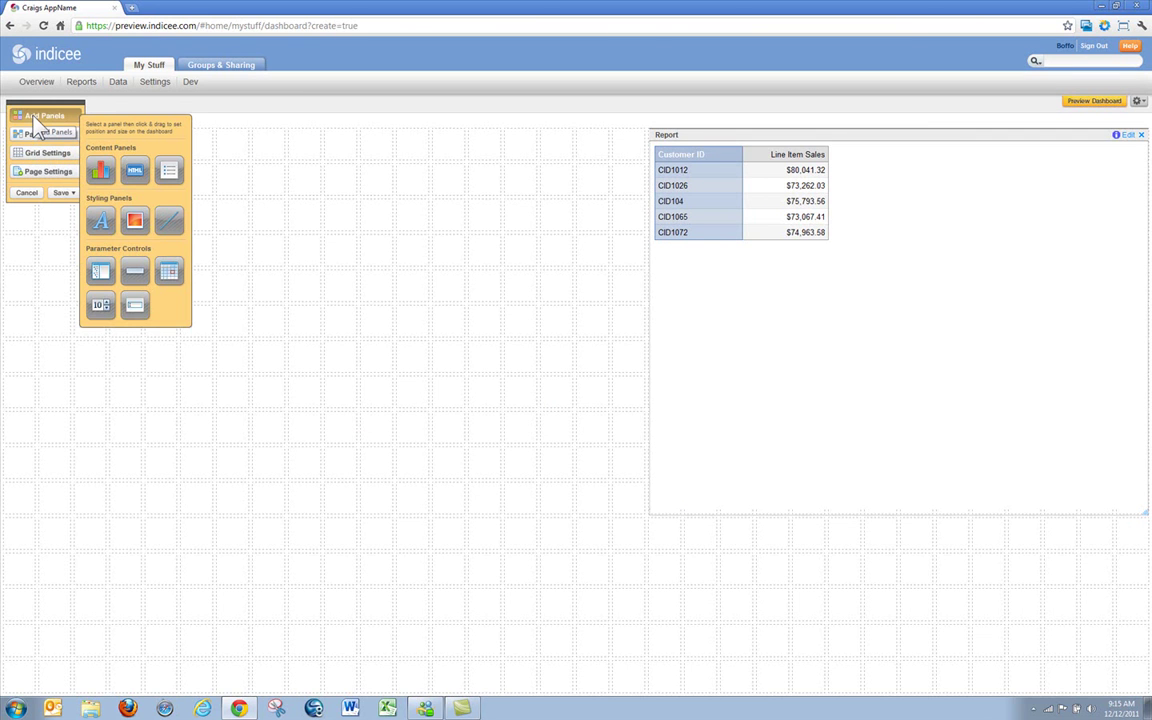
click(169, 278)
drag(448, 134, 638, 198)
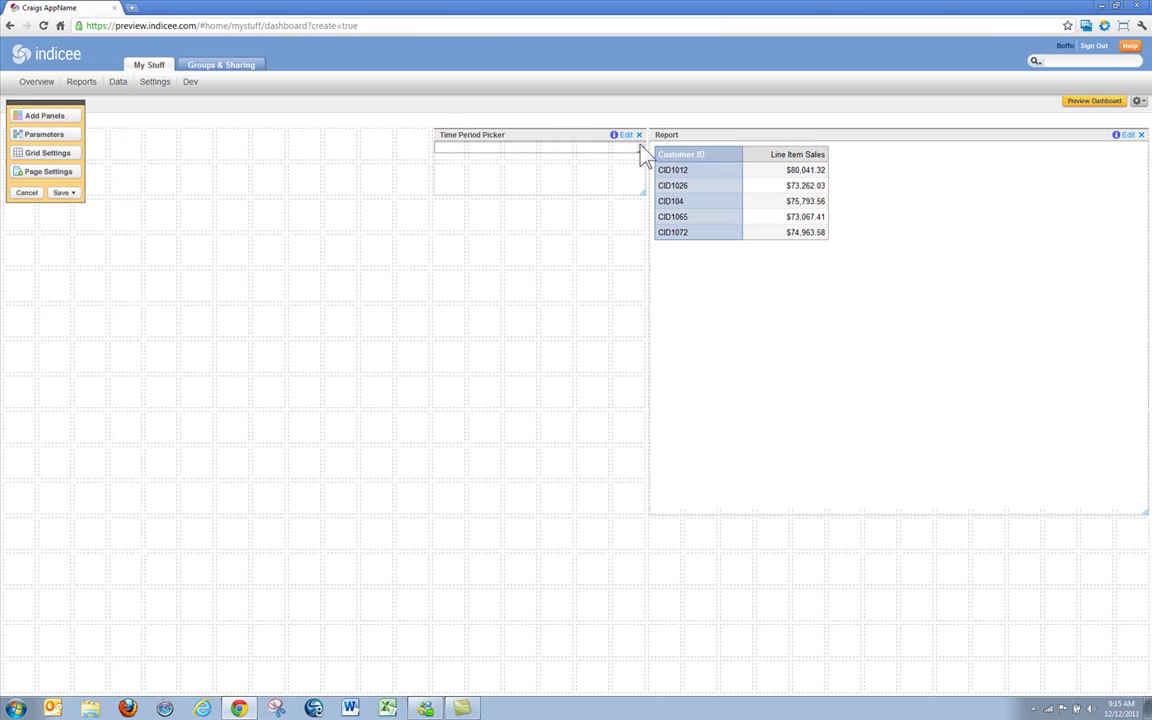
click(641, 149)
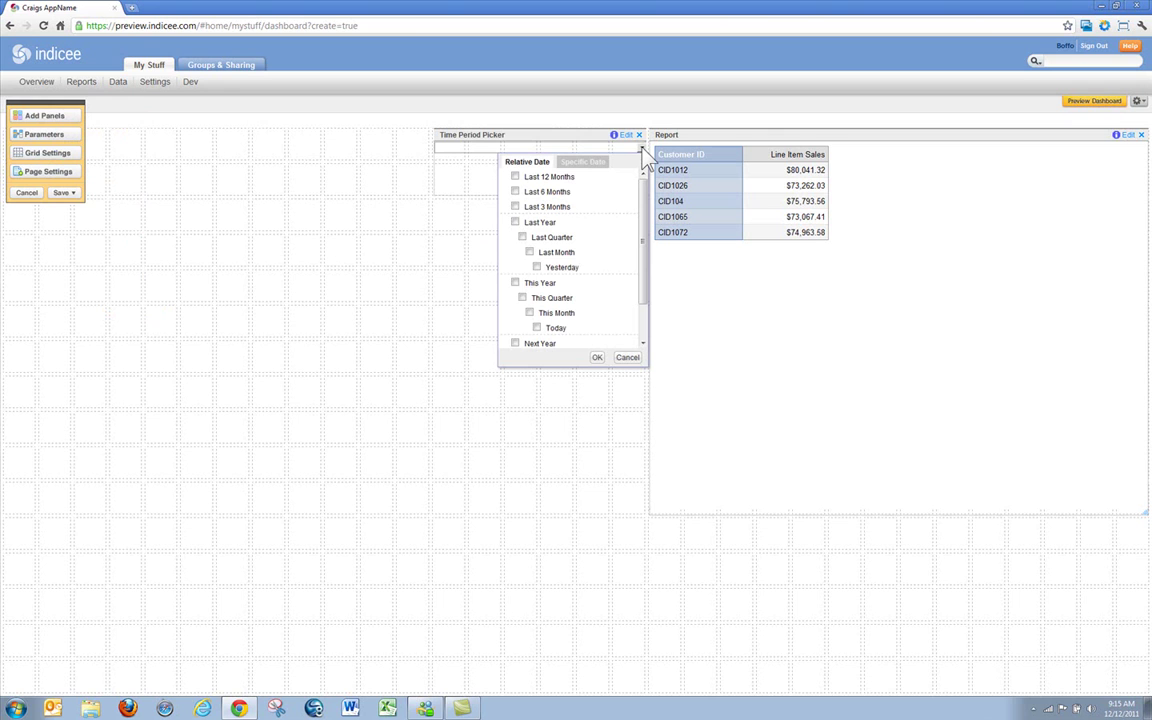
click(585, 163)
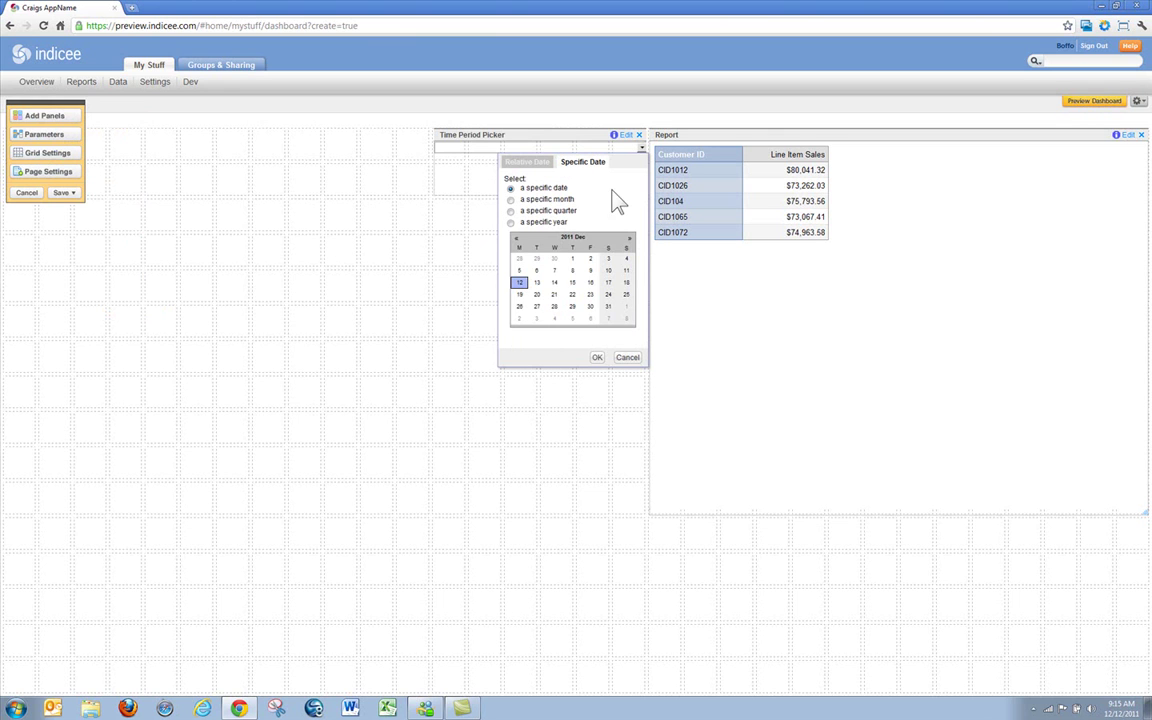
click(512, 222)
click(597, 358)
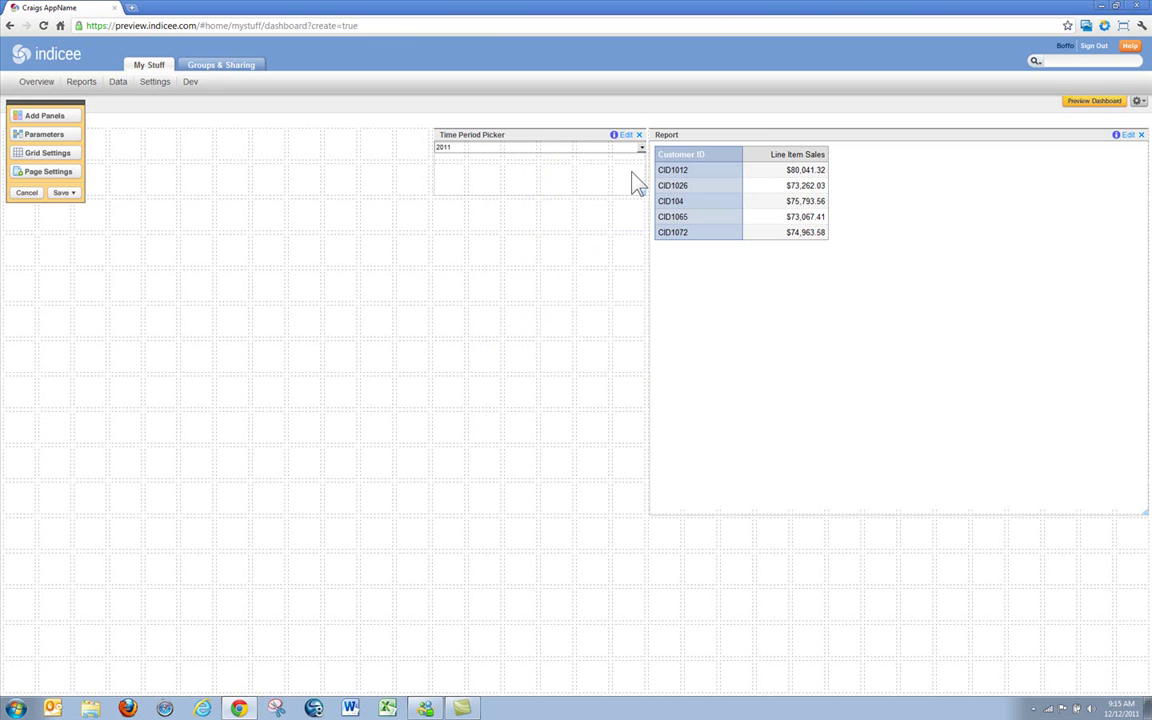
Add a second prmDate binding to 'time period' on "Time Period Picker" and apply it.
click(62, 145)
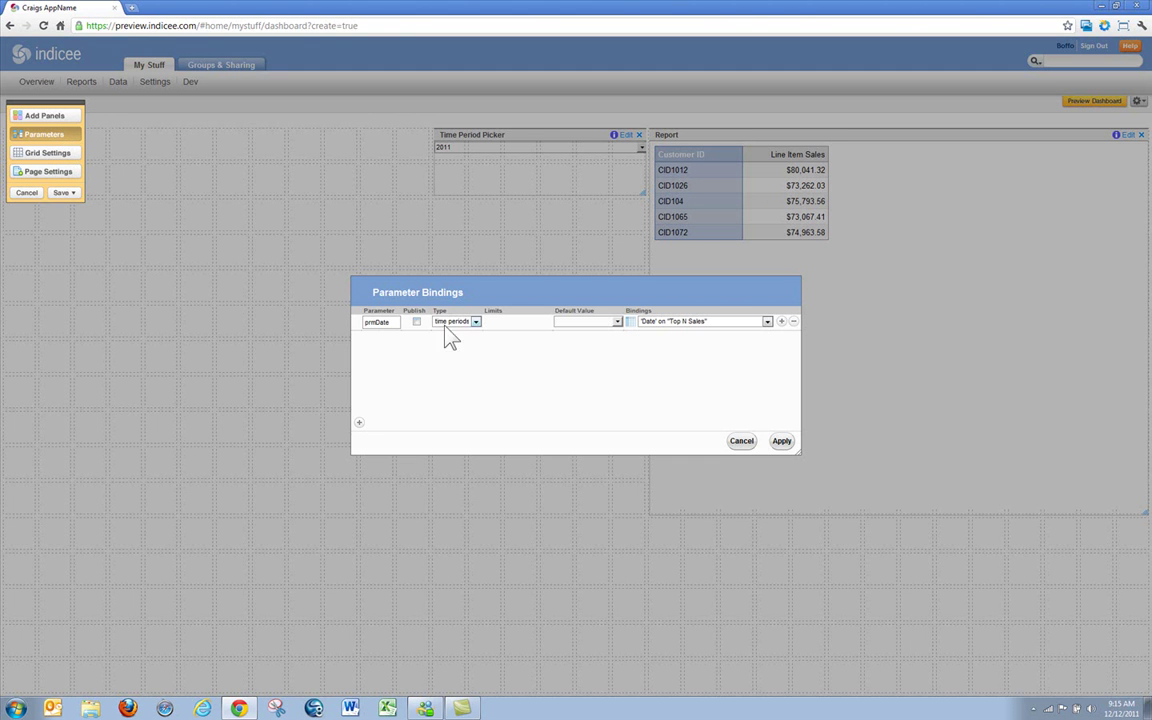
click(781, 322)
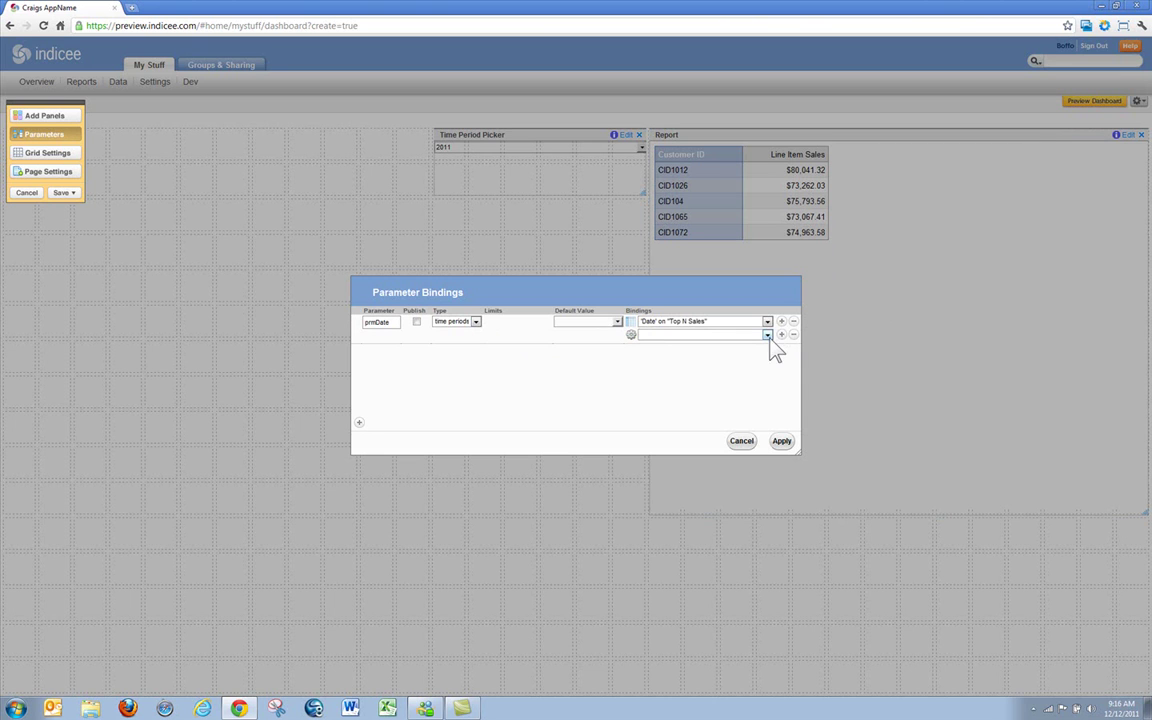
click(767, 337)
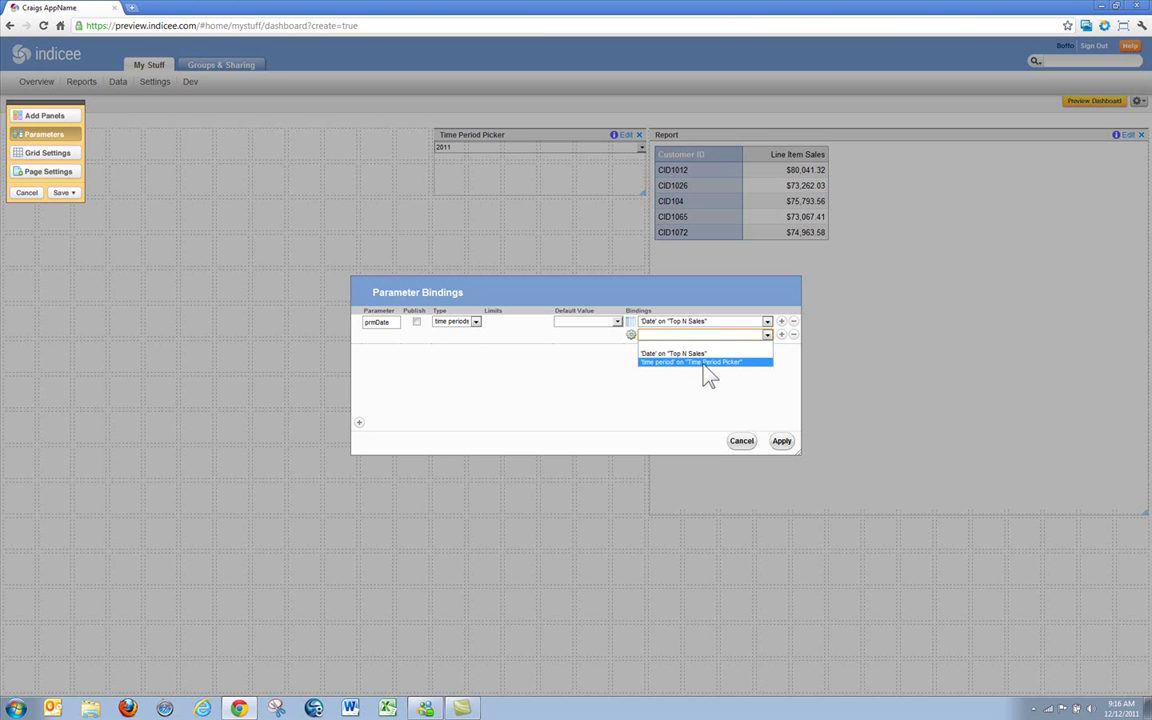
click(744, 363)
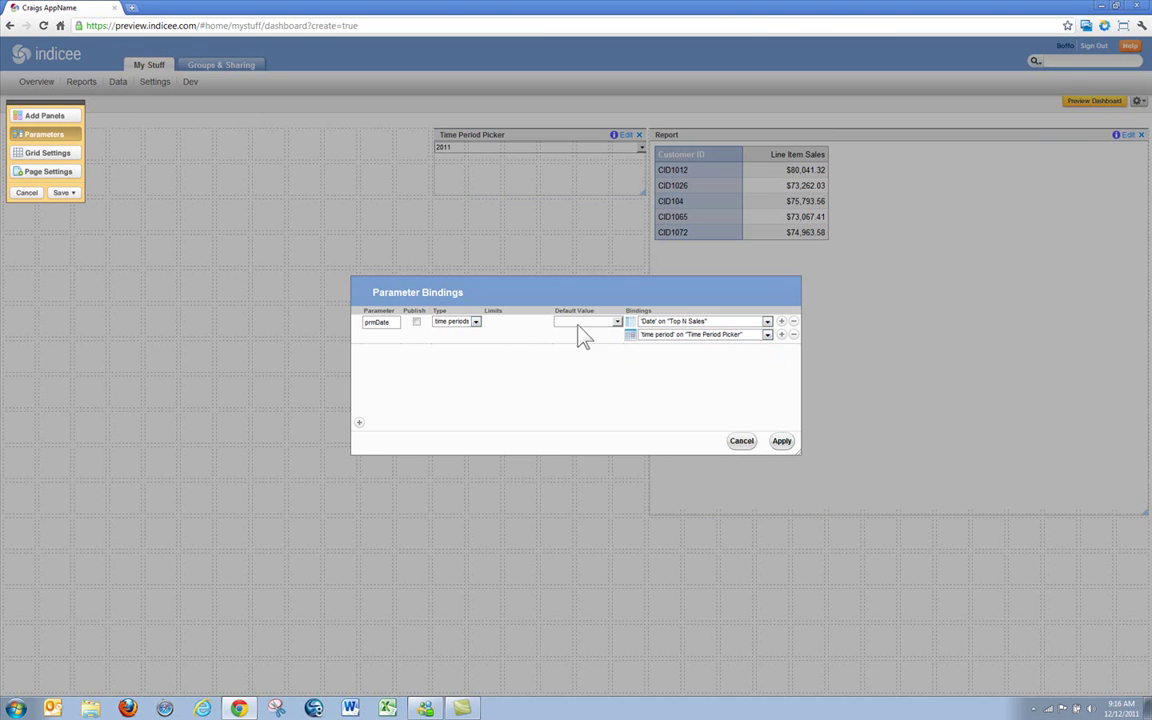
click(781, 441)
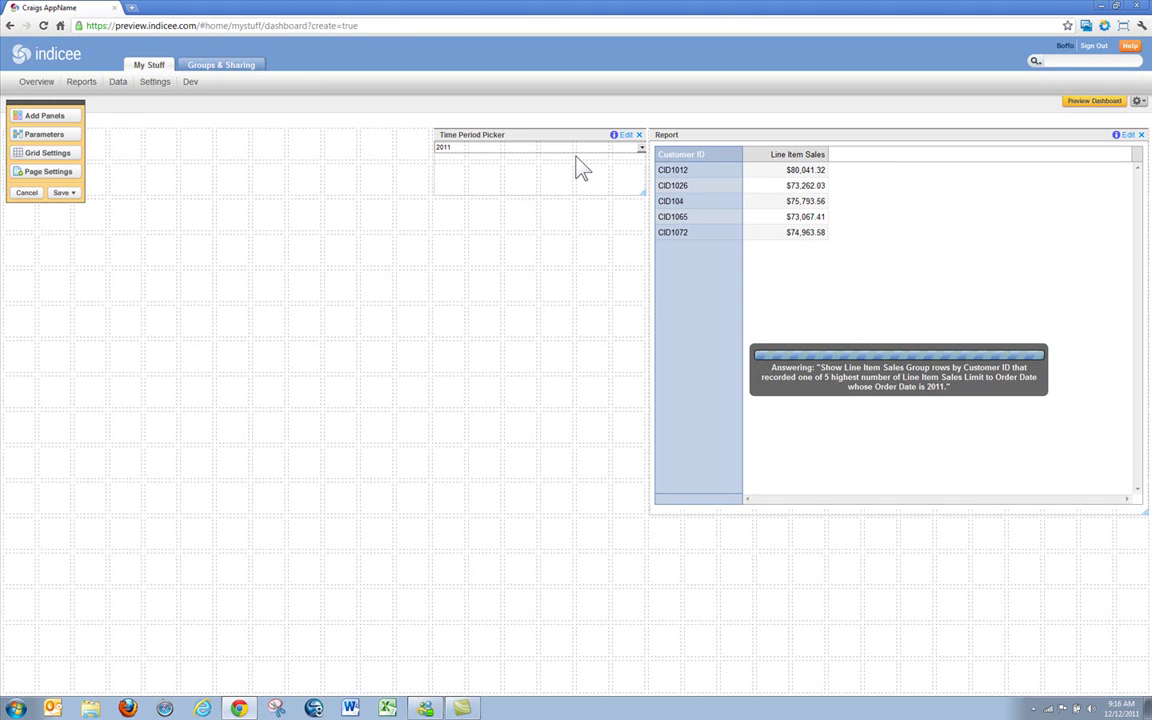
Set the Time Period Picker to the year 2010 to test the report's date filtering.
click(641, 148)
click(632, 242)
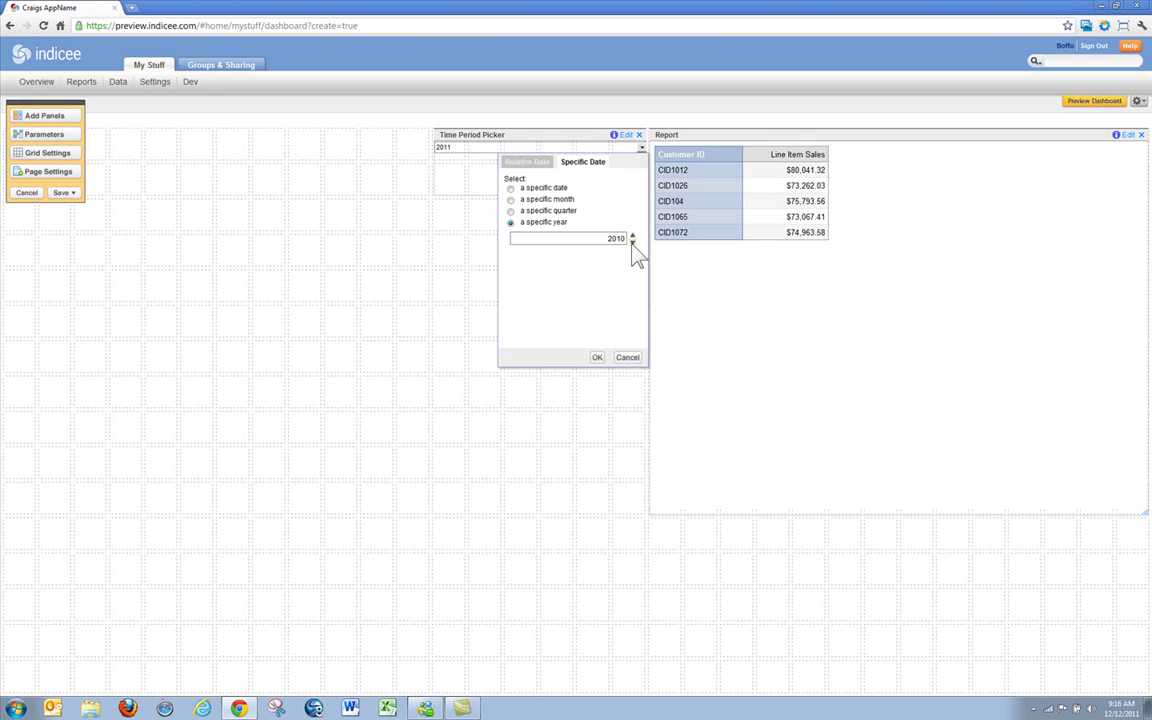
click(597, 358)
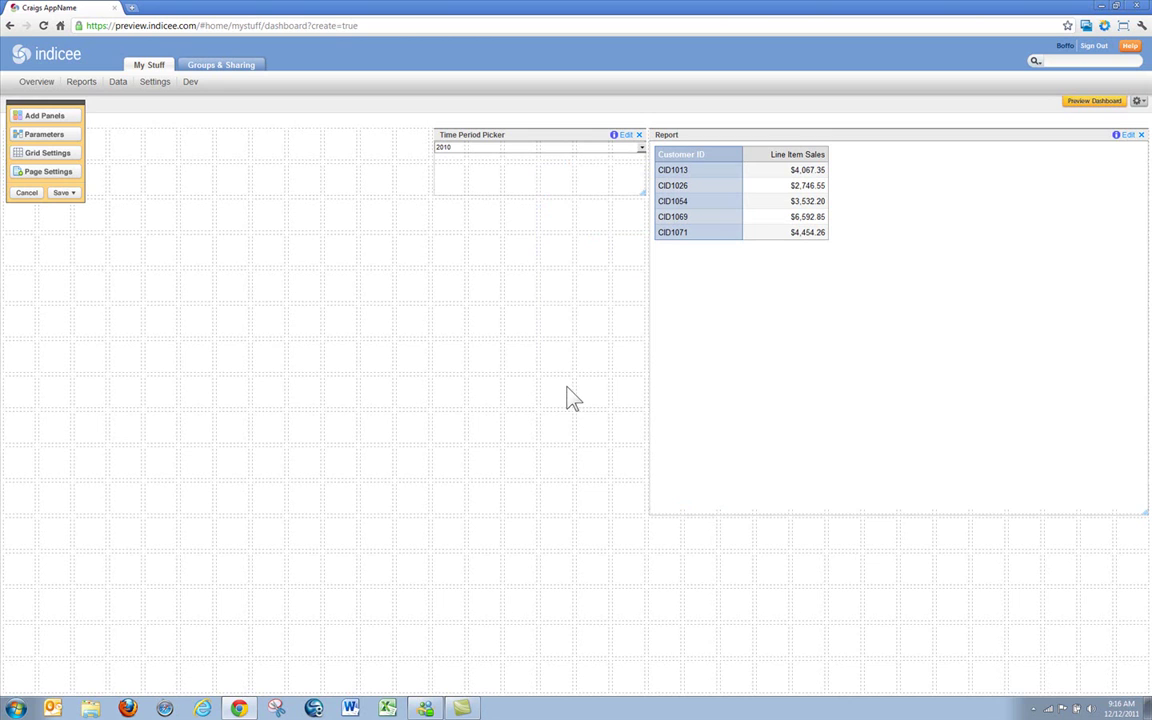
mouse_move(749, 228)
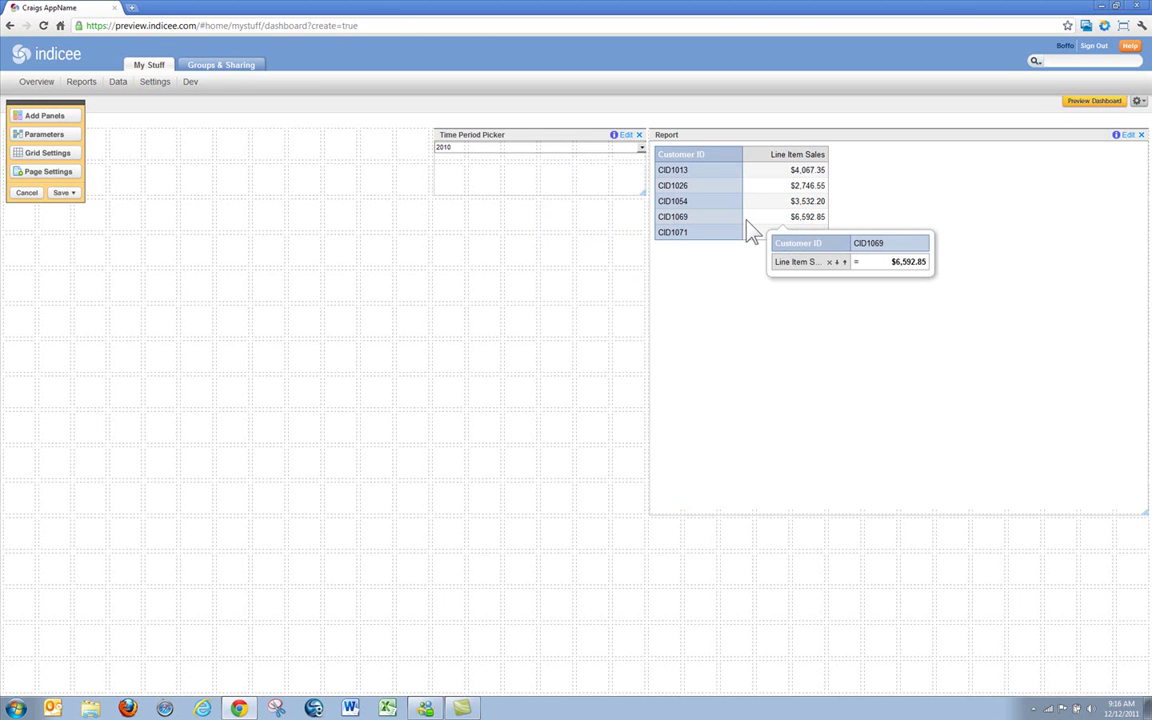
Add a Text Entry panel of about 6 by 1 cells directly below the Time Period Picker.
click(30, 118)
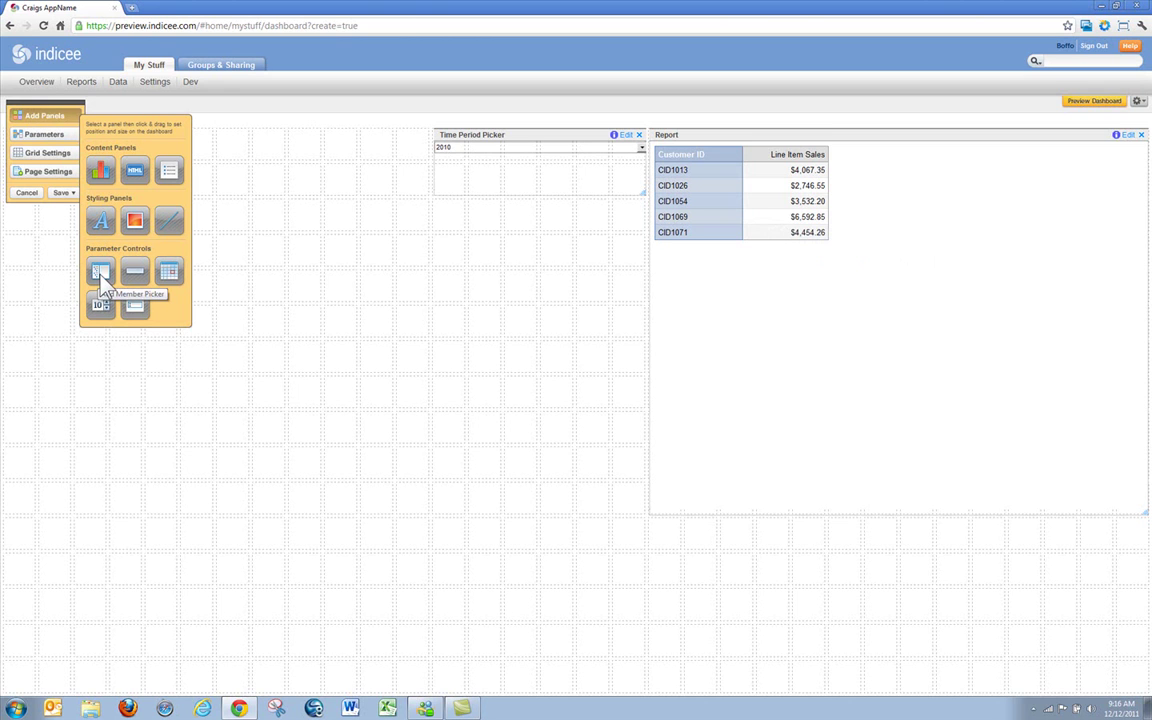
click(140, 310)
drag(445, 216, 641, 236)
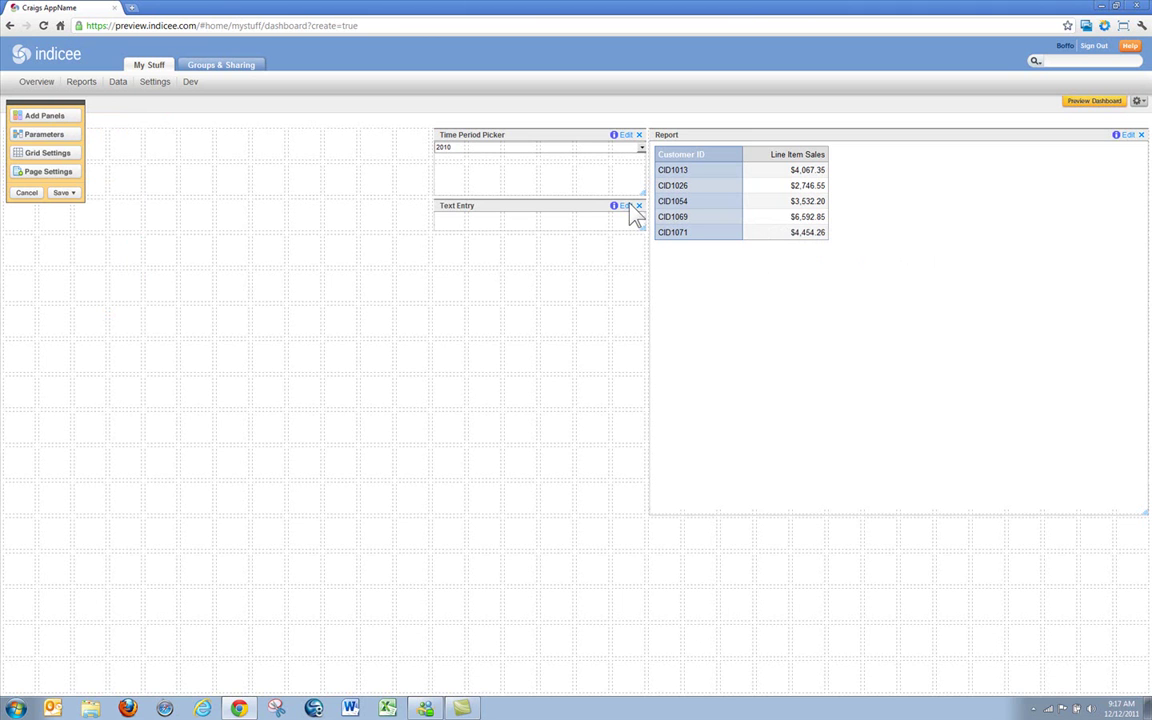
Add a second dashboard parameter of type number, bind it to 'TopN' on "Top N Sales" and apply it.
click(44, 134)
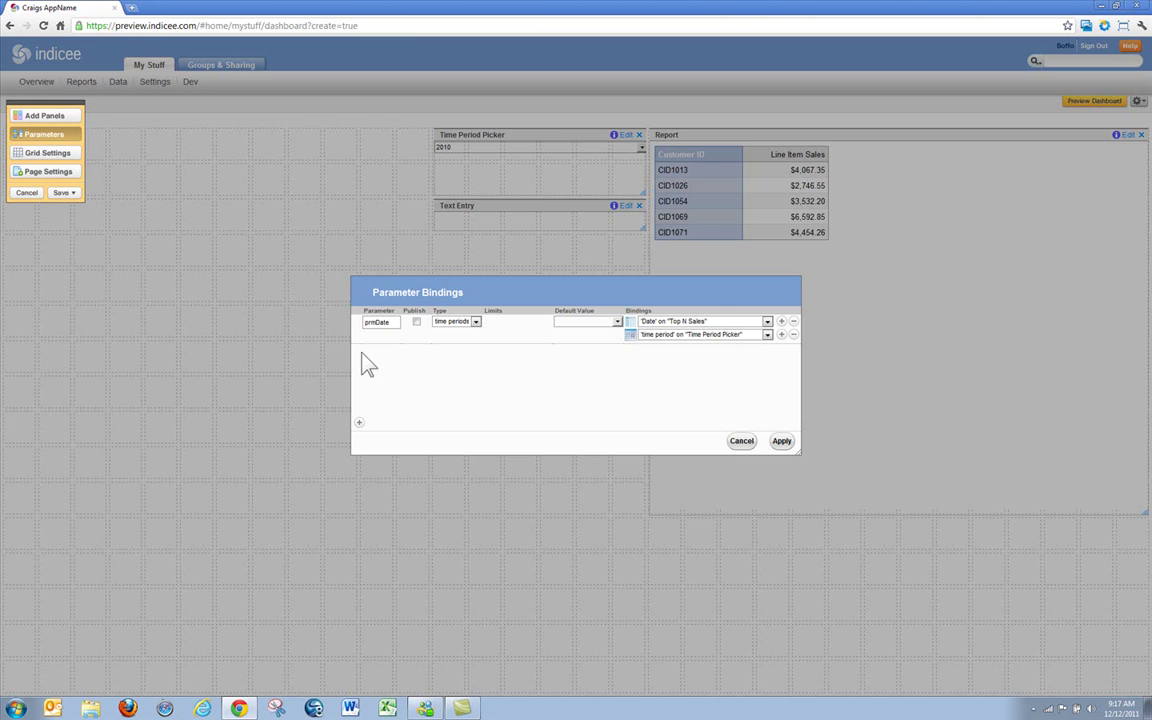
click(359, 423)
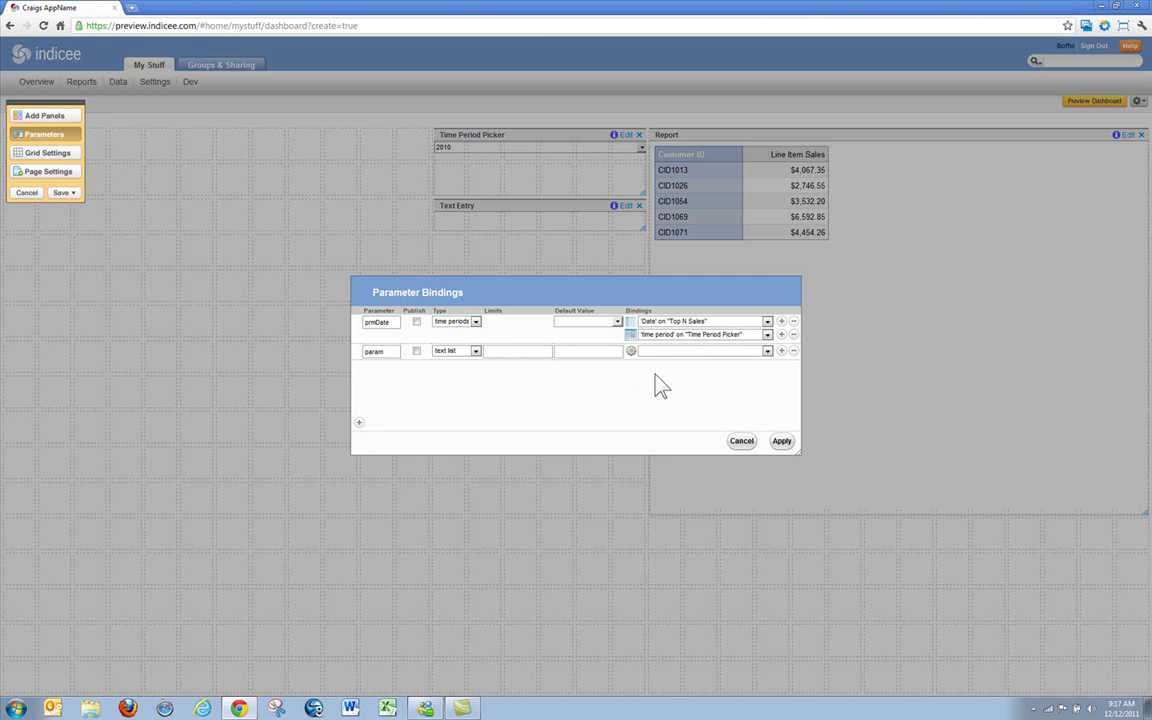
click(767, 352)
click(455, 352)
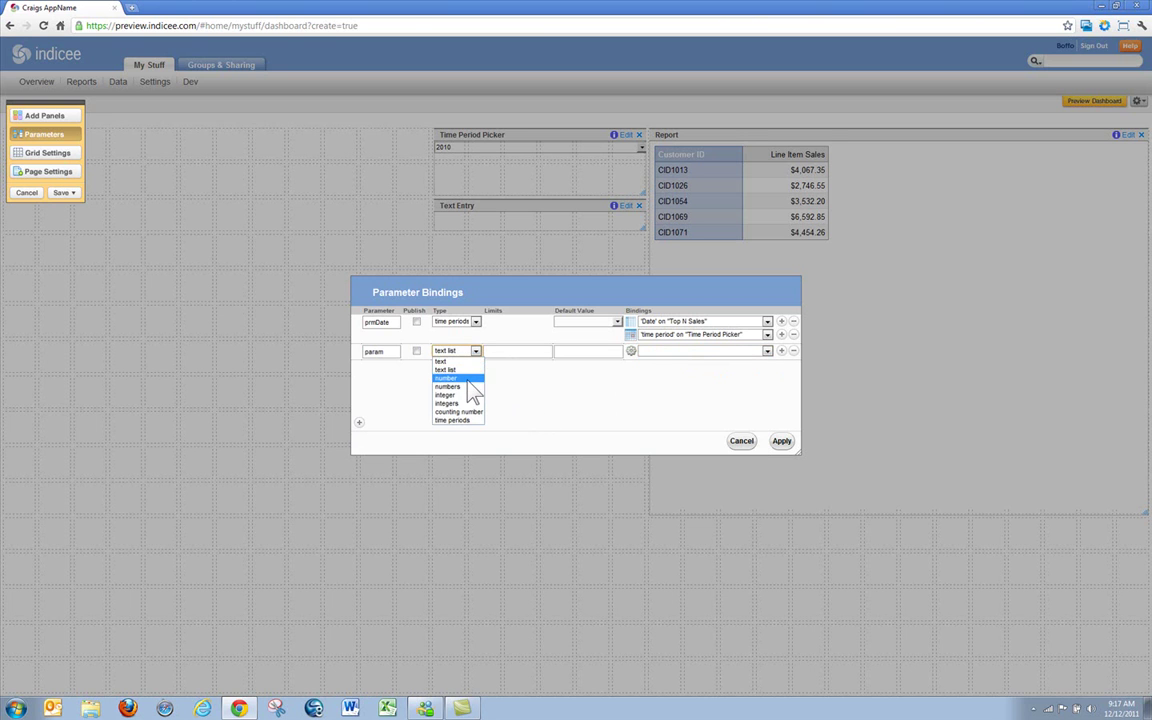
click(460, 379)
click(768, 352)
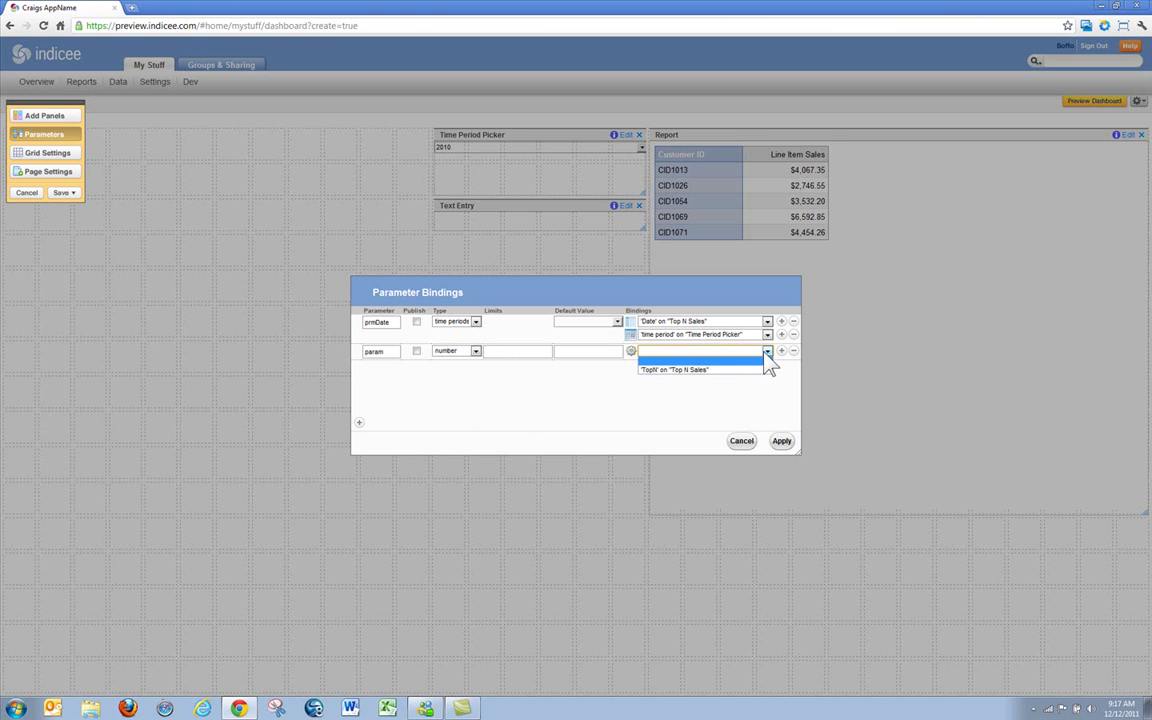
click(706, 370)
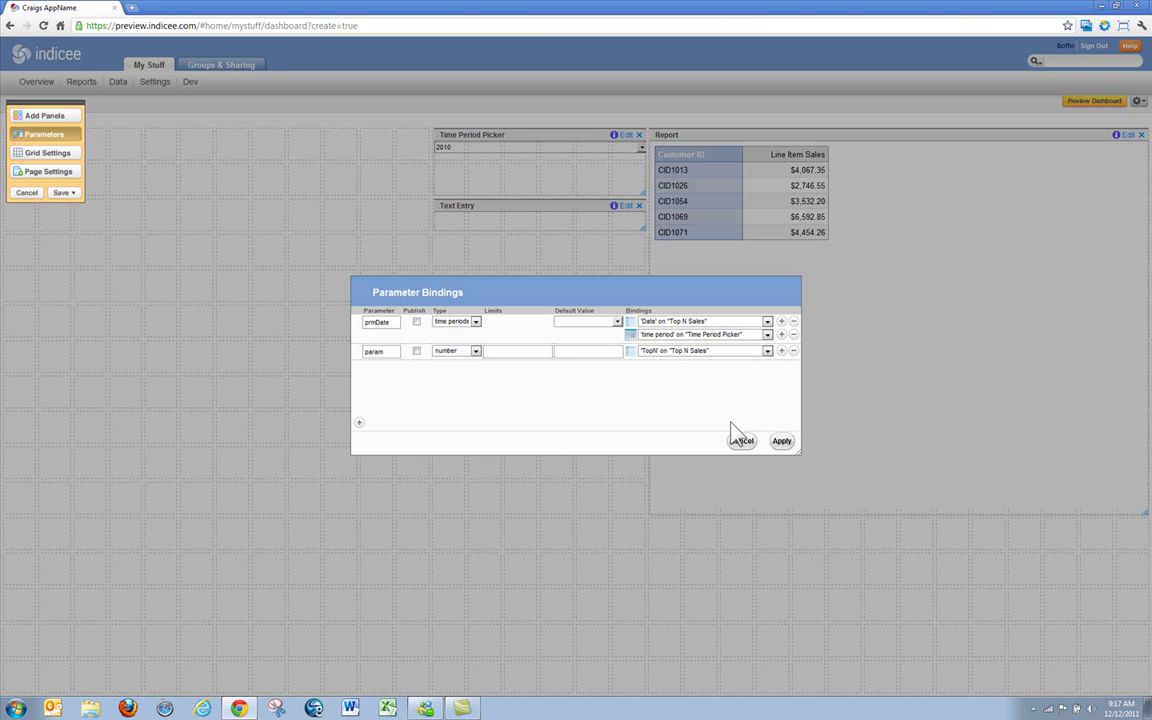
click(783, 443)
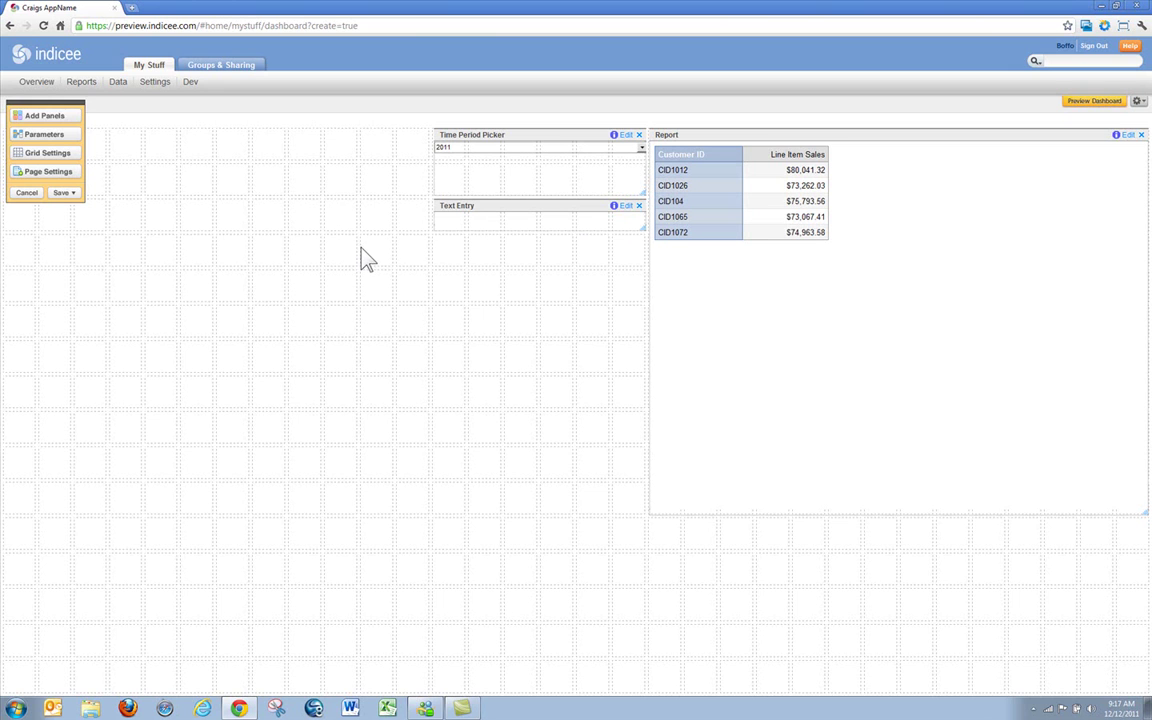
Check the Text Entry panel's configuration properties, then delete the panel.
click(626, 207)
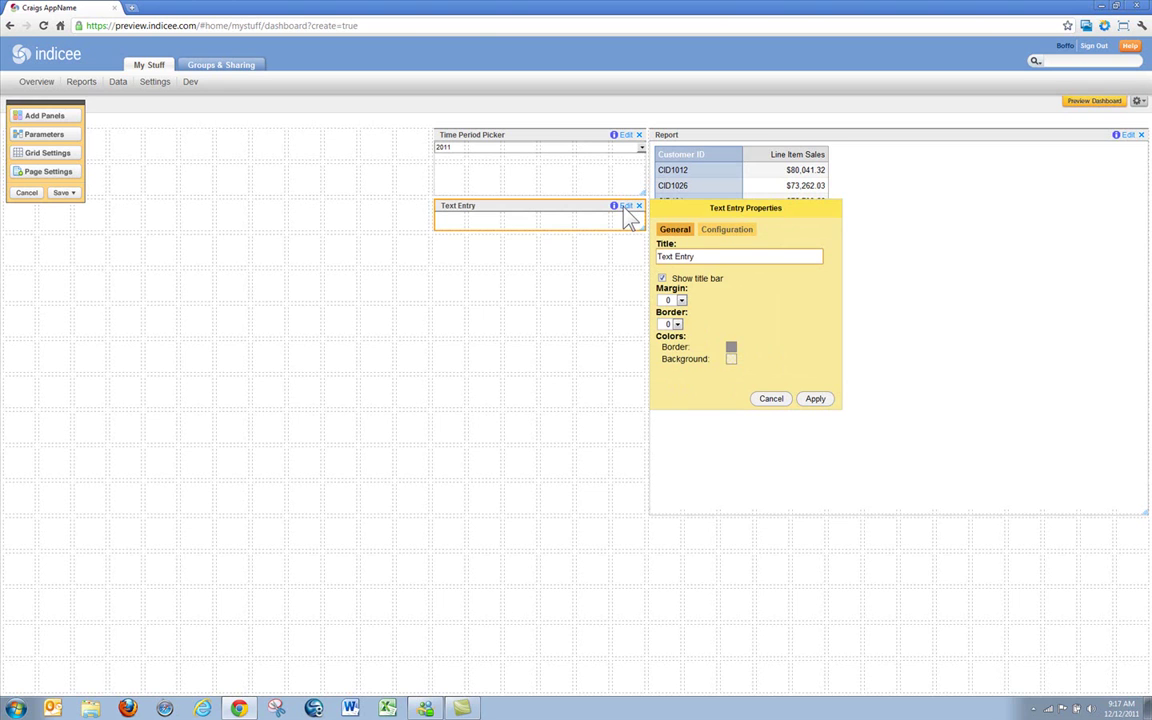
click(714, 236)
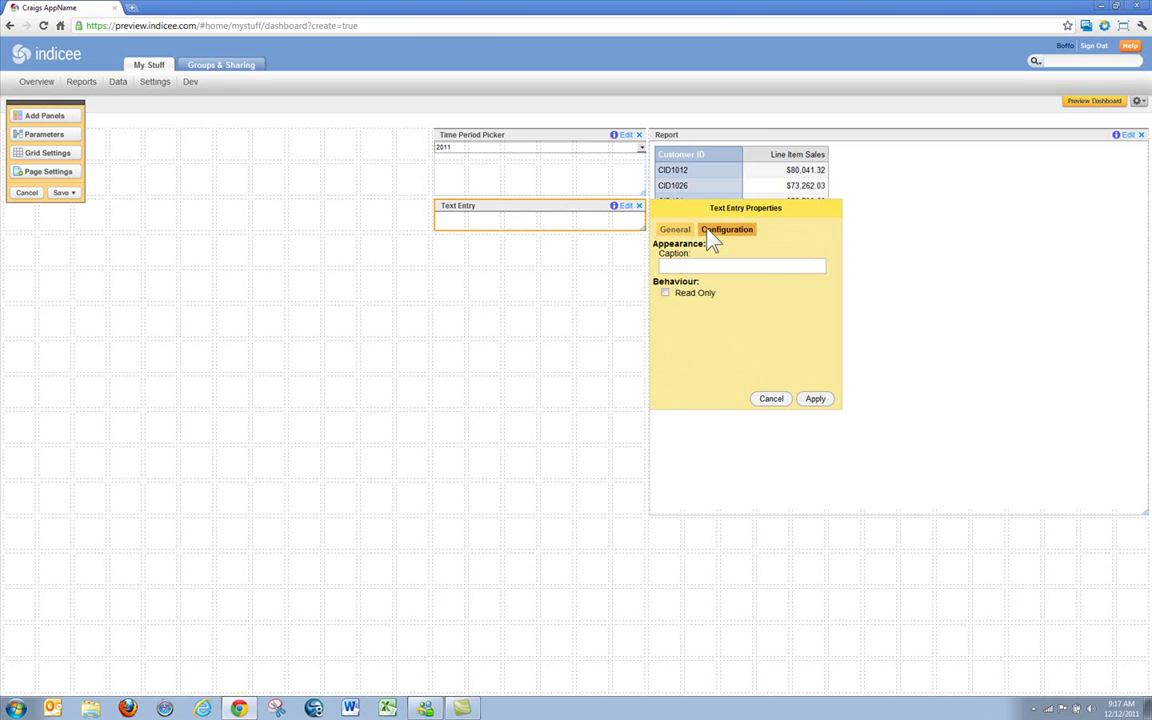
click(771, 399)
click(639, 205)
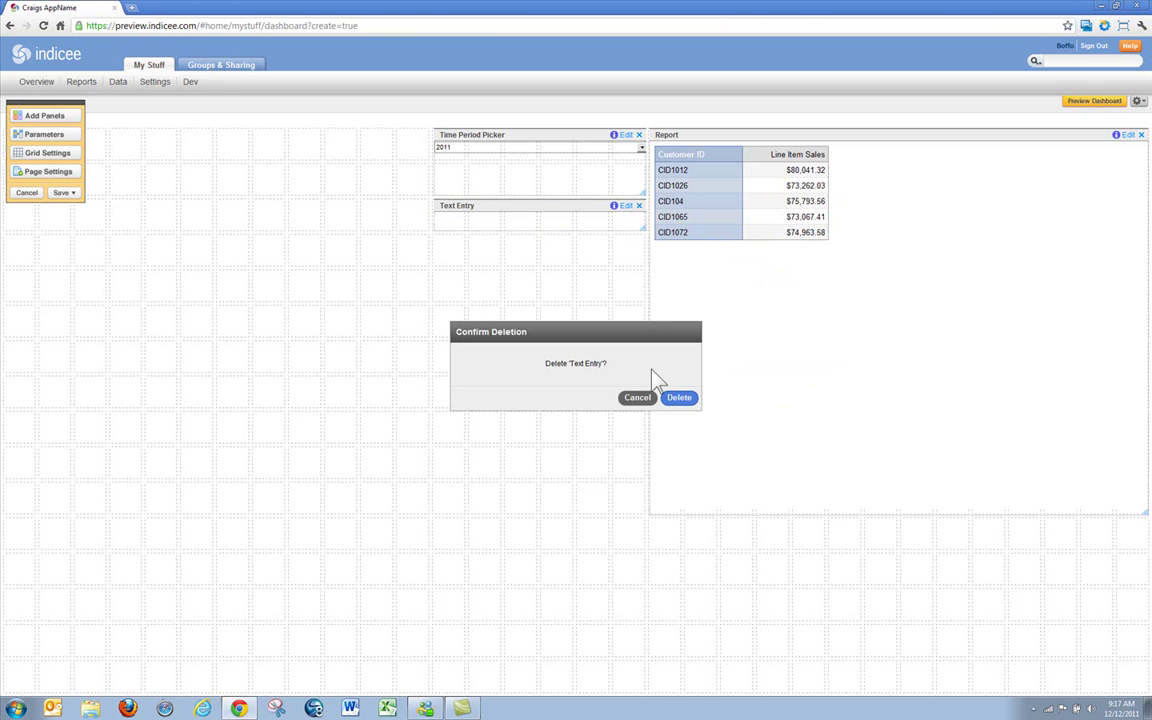
click(678, 398)
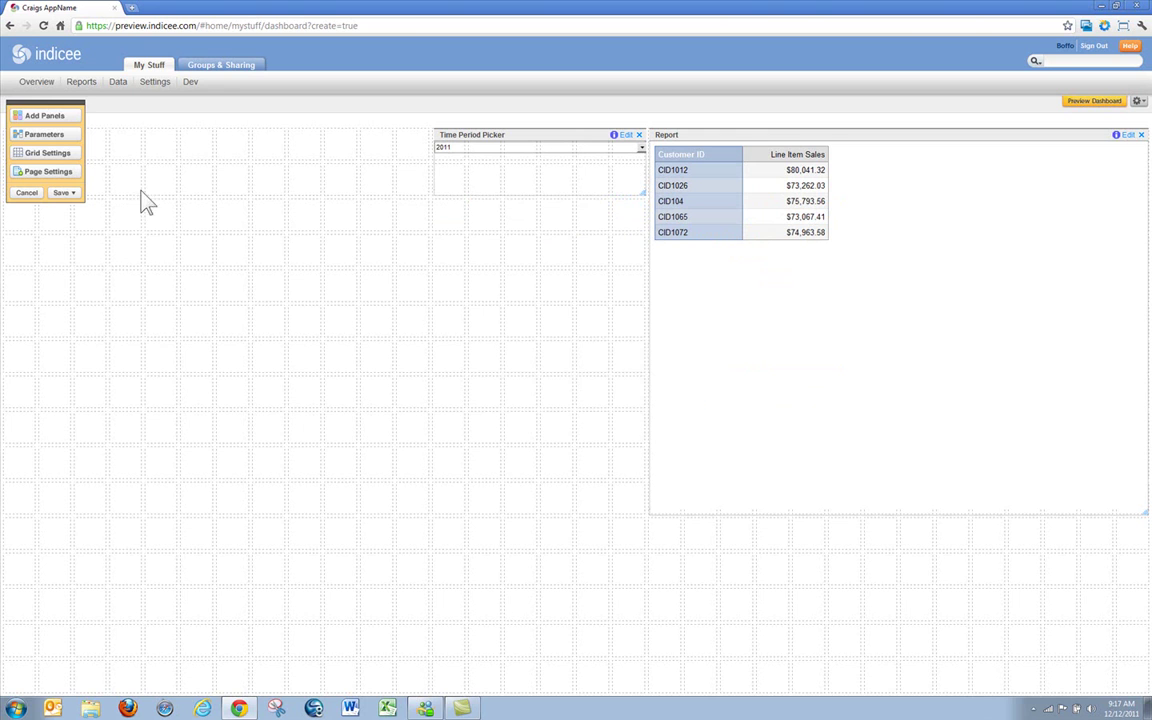
Add a Number Entry panel of about 6 by 1 cells directly below the Time Period Picker.
click(57, 118)
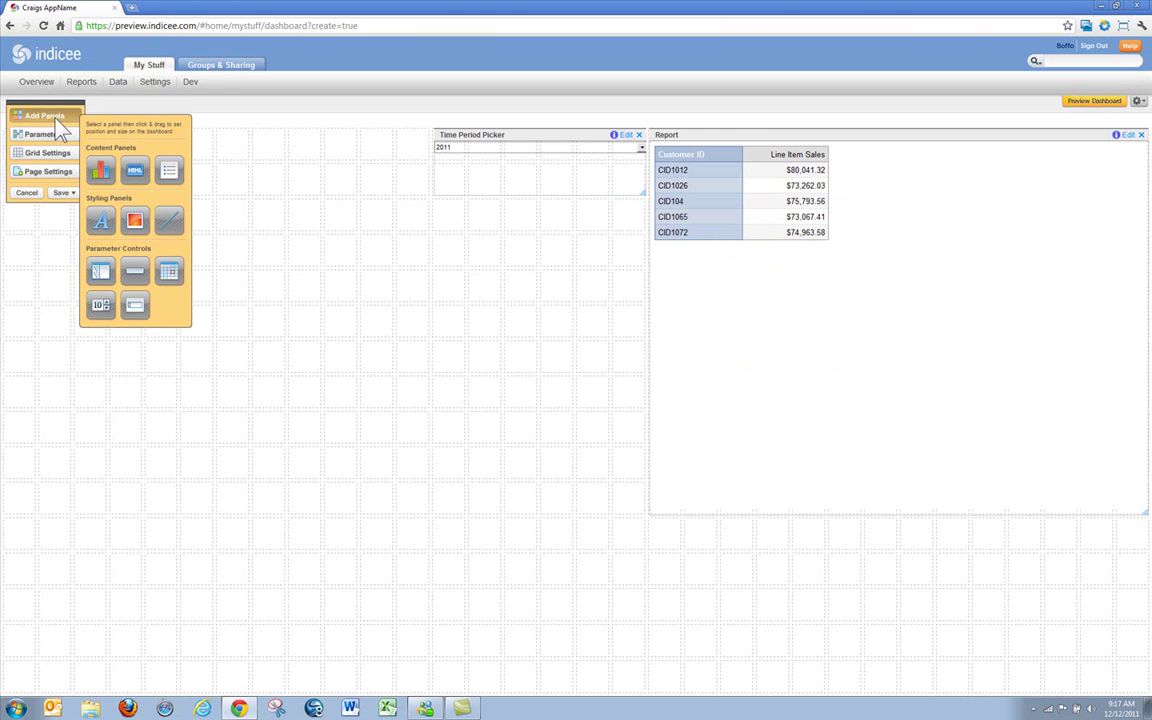
click(100, 305)
drag(442, 206, 659, 226)
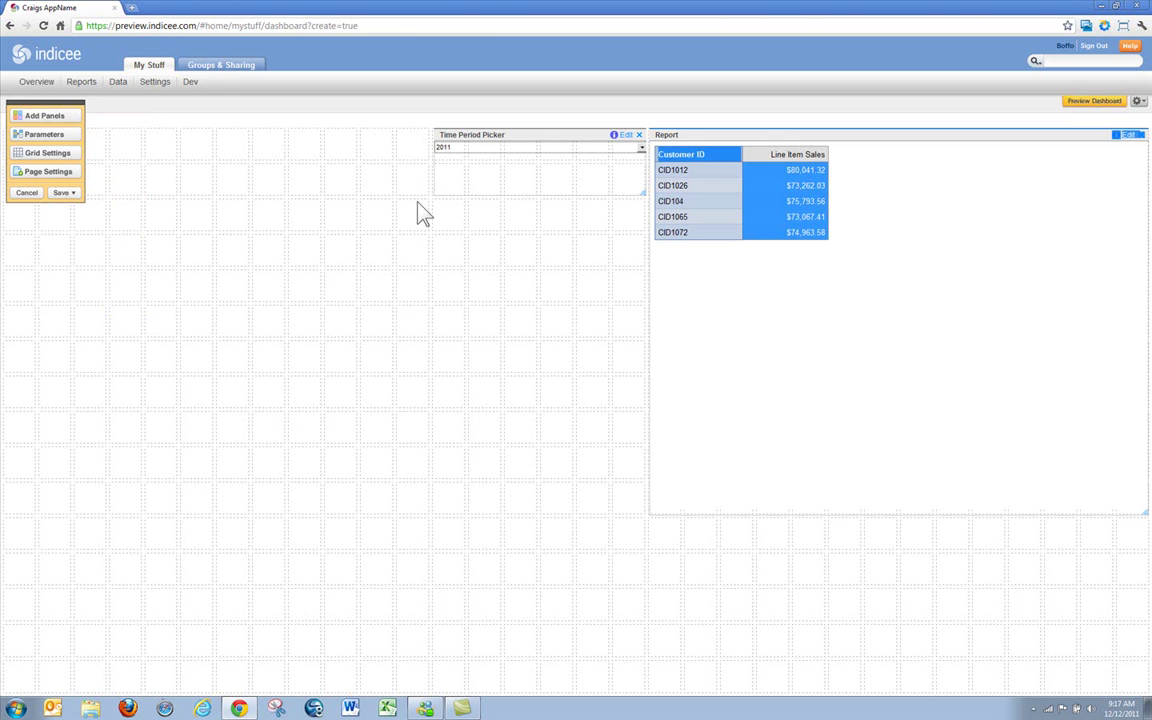
click(44, 116)
click(103, 306)
drag(437, 216, 638, 231)
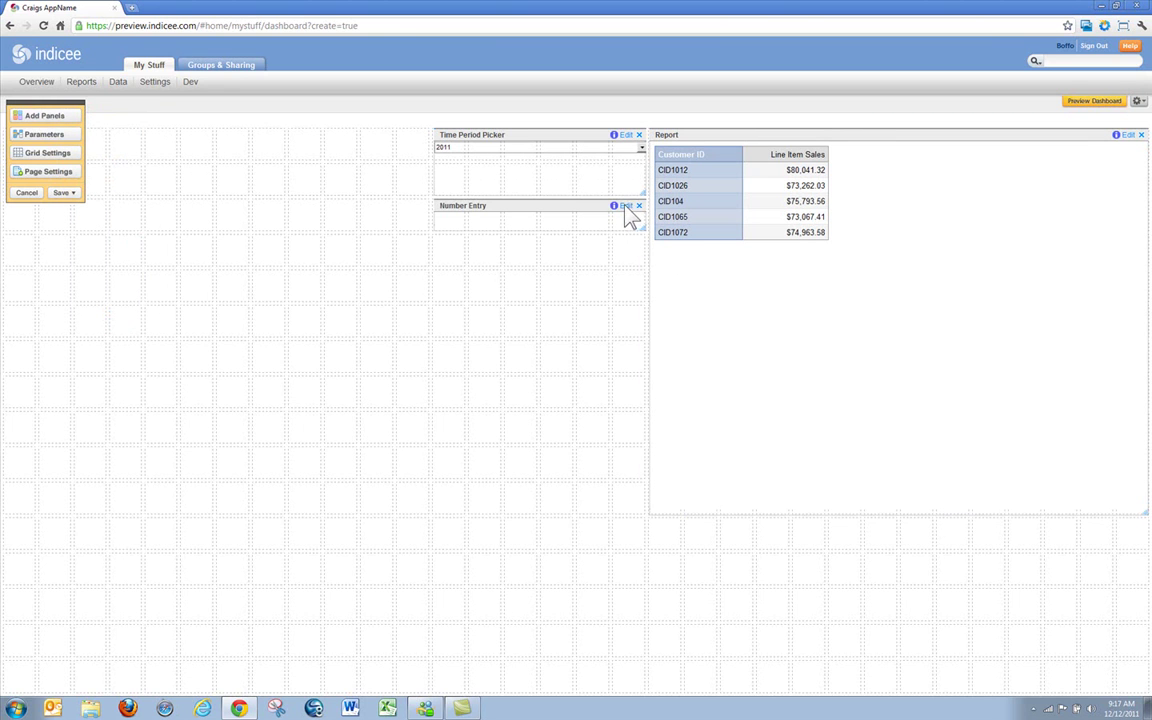
Bind the number parameter also to 'number' on "Number Entry", apply it, and set the Number Entry value to 6.
click(30, 135)
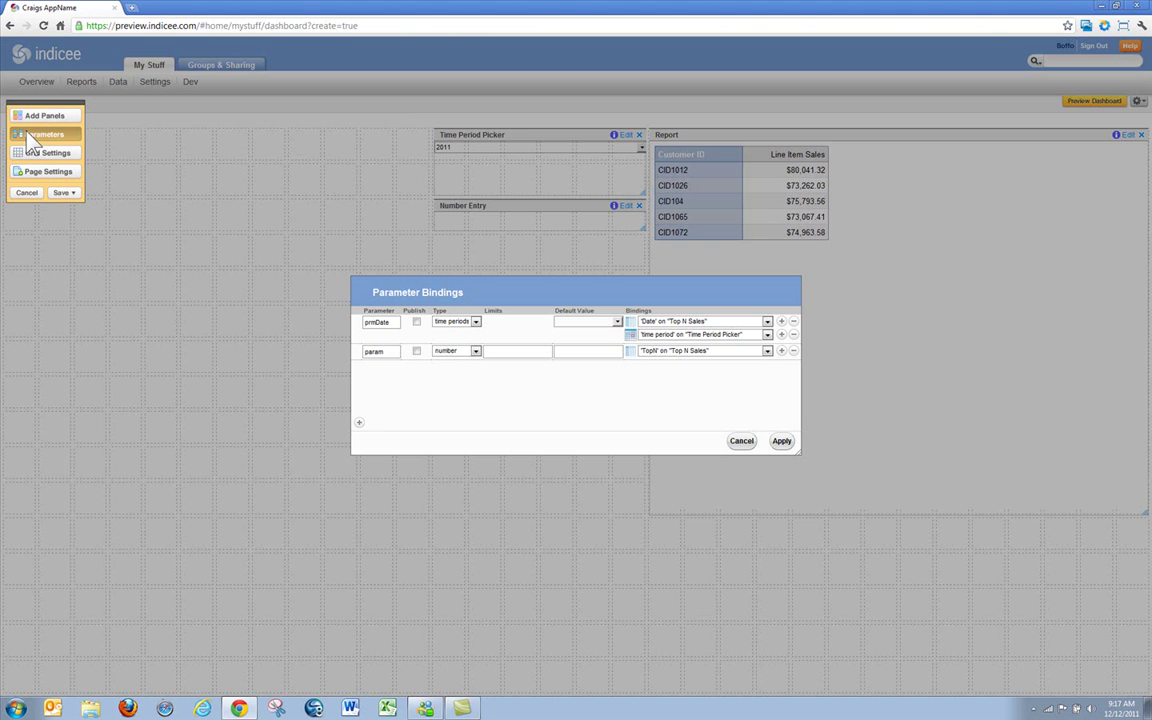
click(780, 350)
click(766, 364)
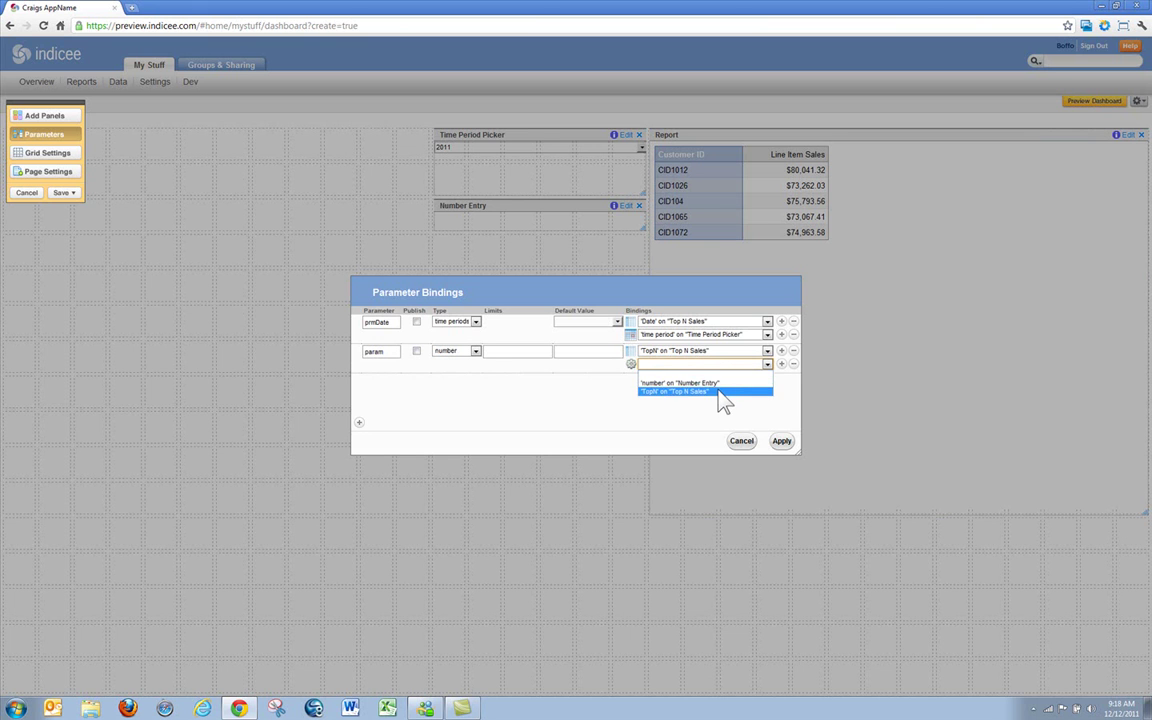
click(676, 385)
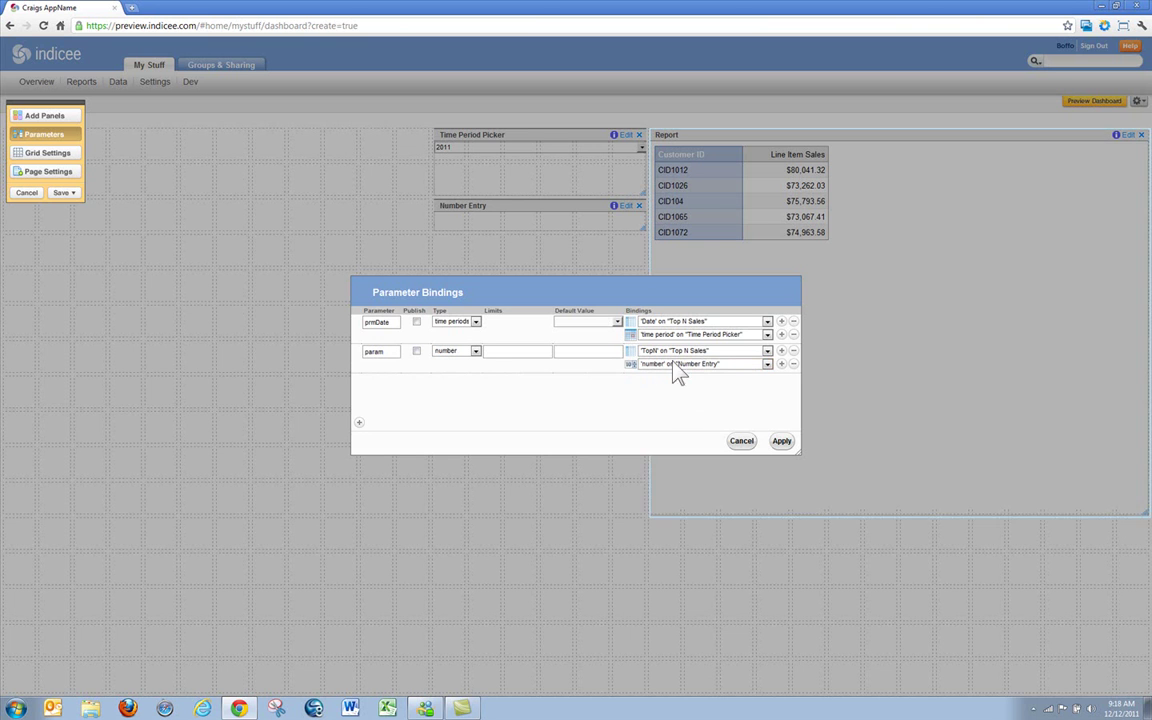
click(781, 442)
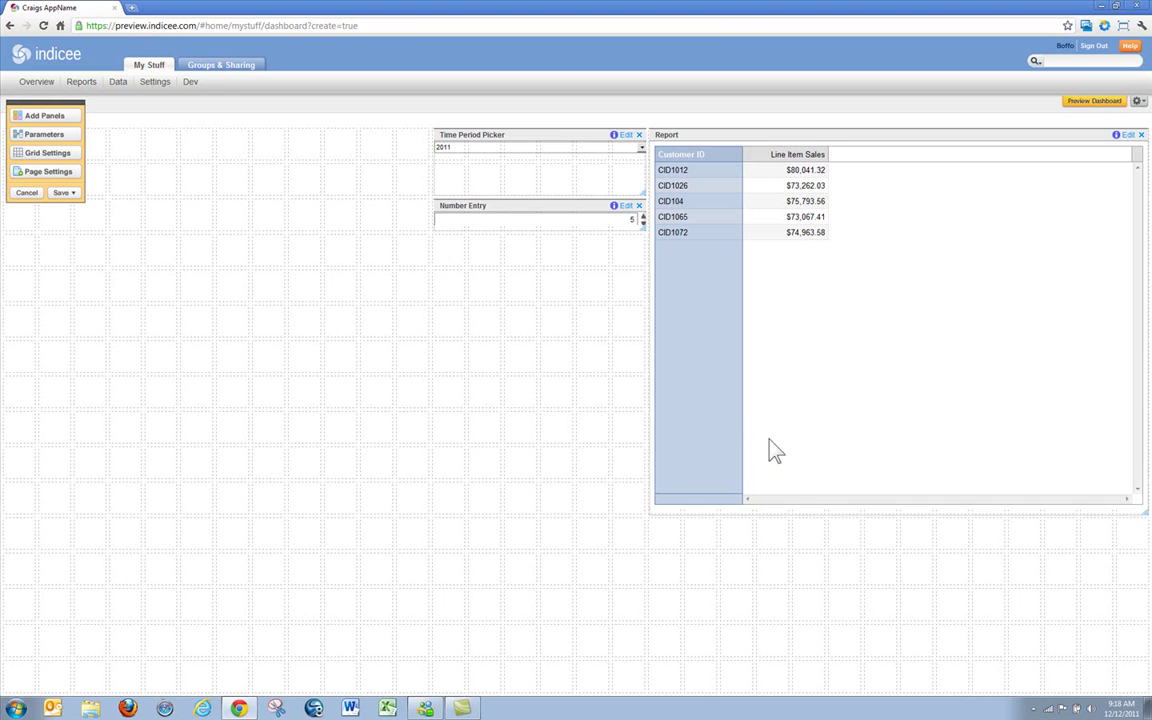
click(643, 223)
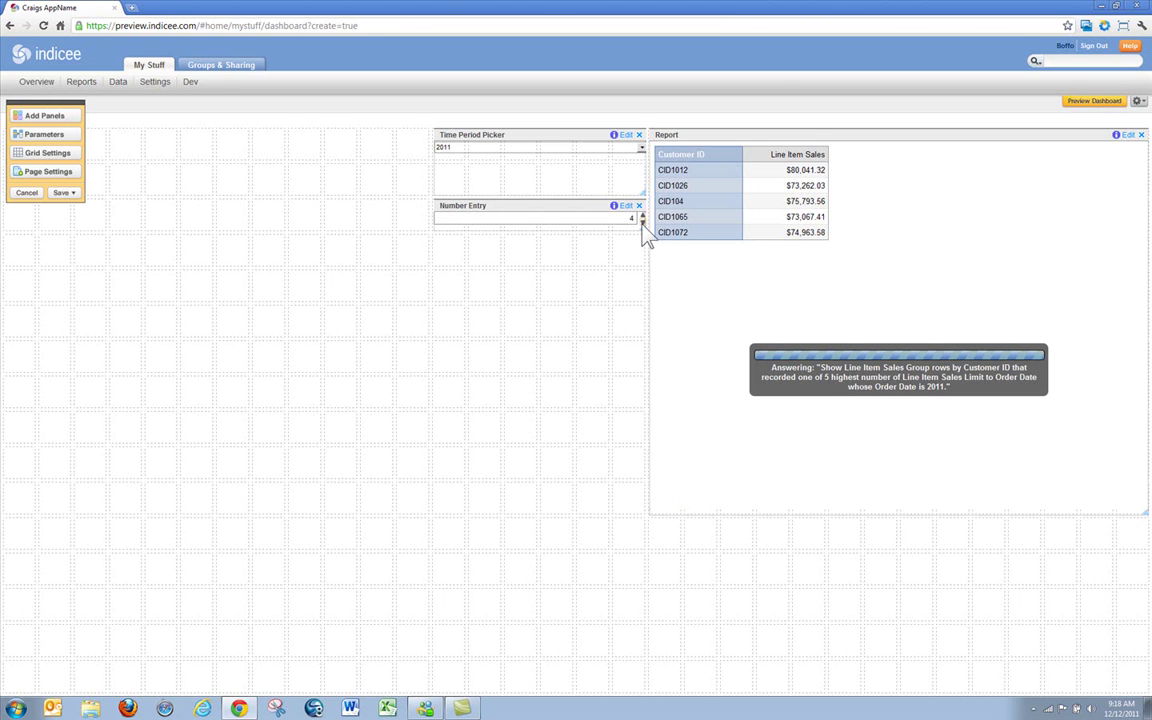
click(642, 217)
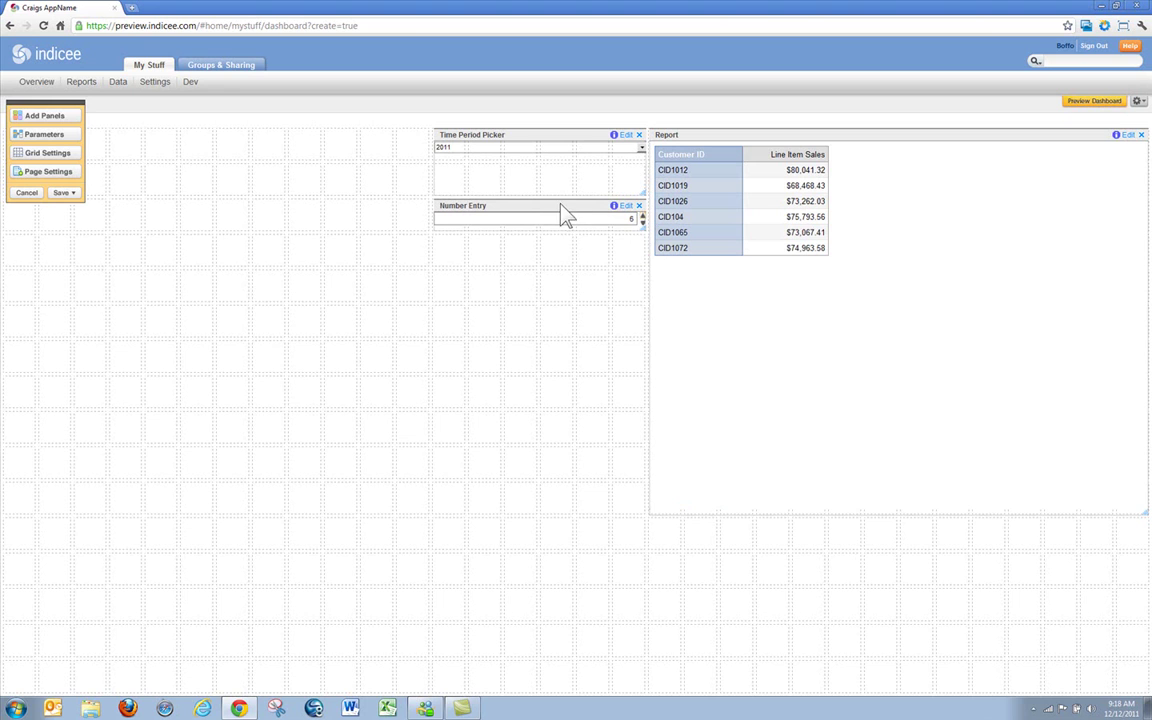
Add a second report panel of about 8 by 11 cells directly beside the Time Period Picker, opposite the existing report.
click(44, 116)
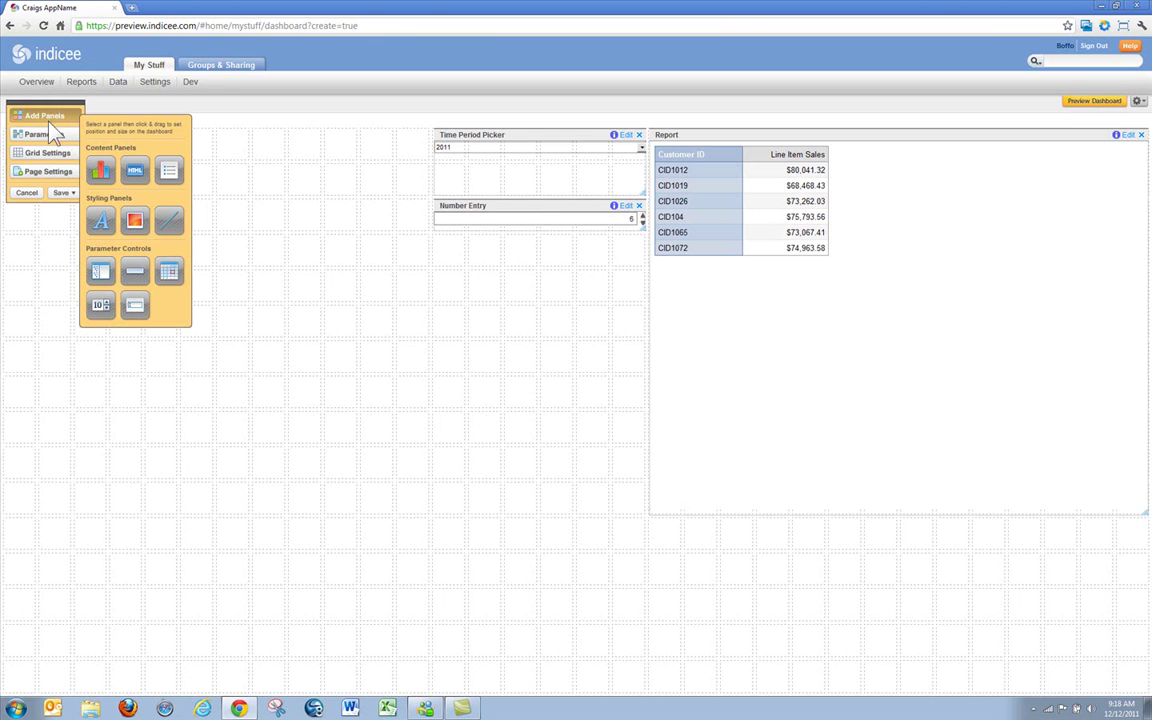
click(95, 175)
drag(153, 133, 420, 516)
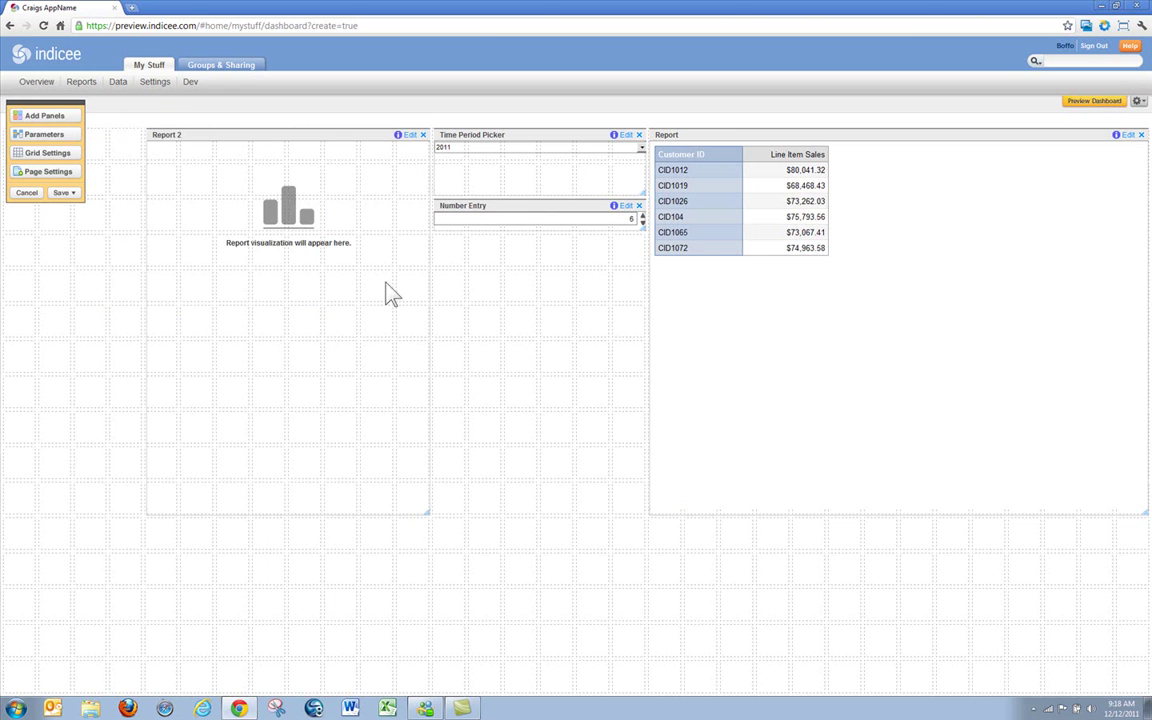
Assign the "employee sales" report to the Report 2 panel and apply its properties.
click(405, 138)
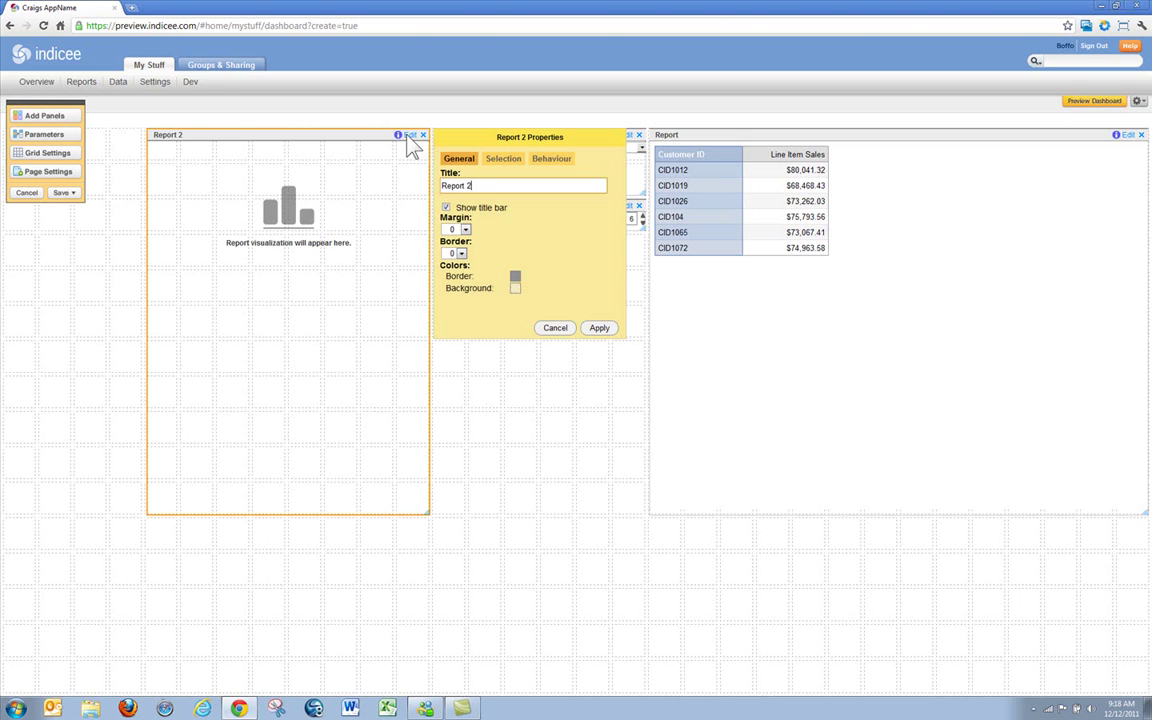
click(503, 159)
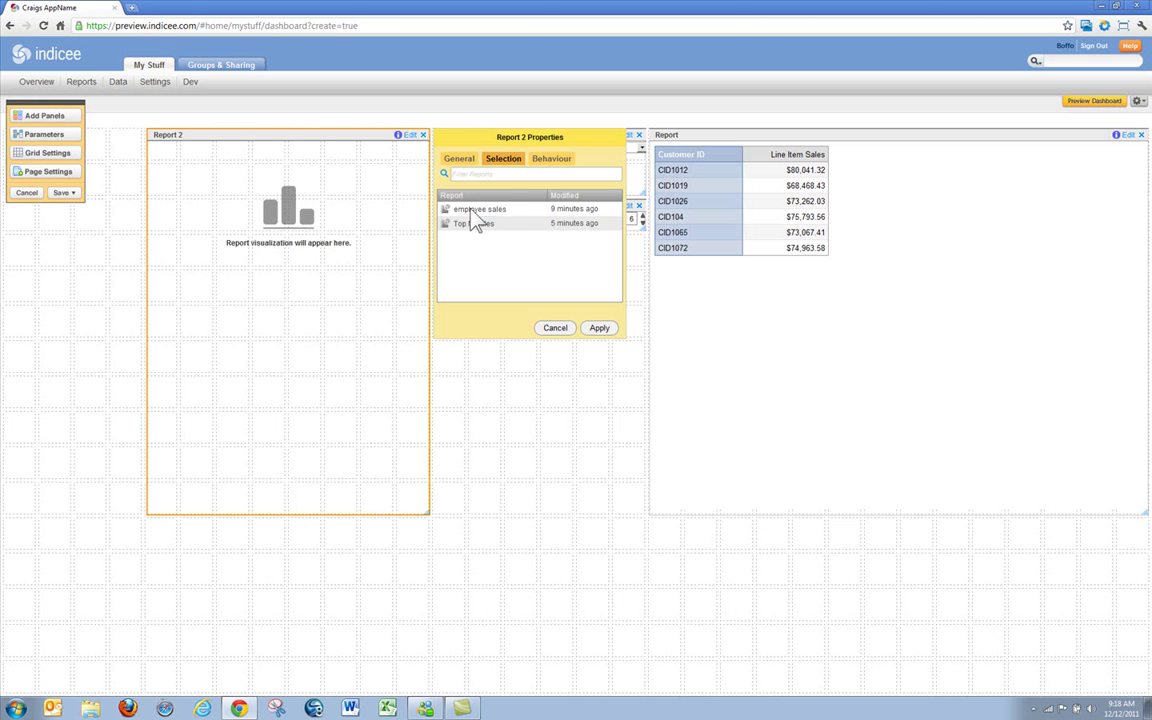
click(476, 212)
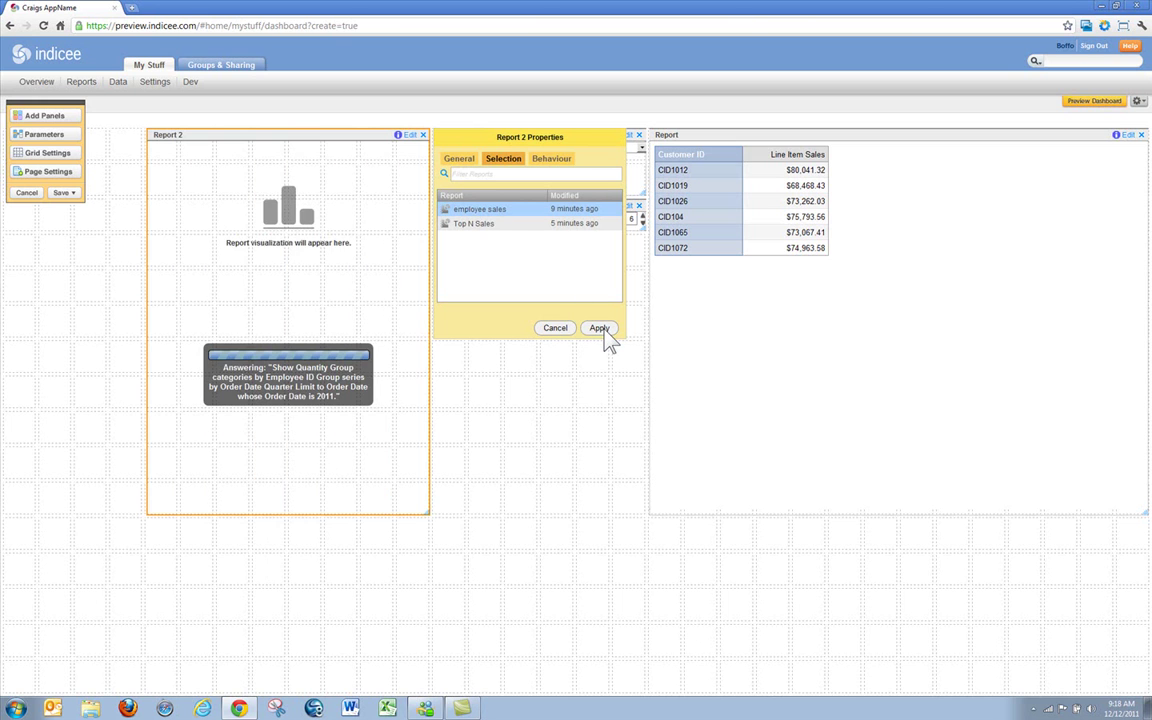
click(601, 330)
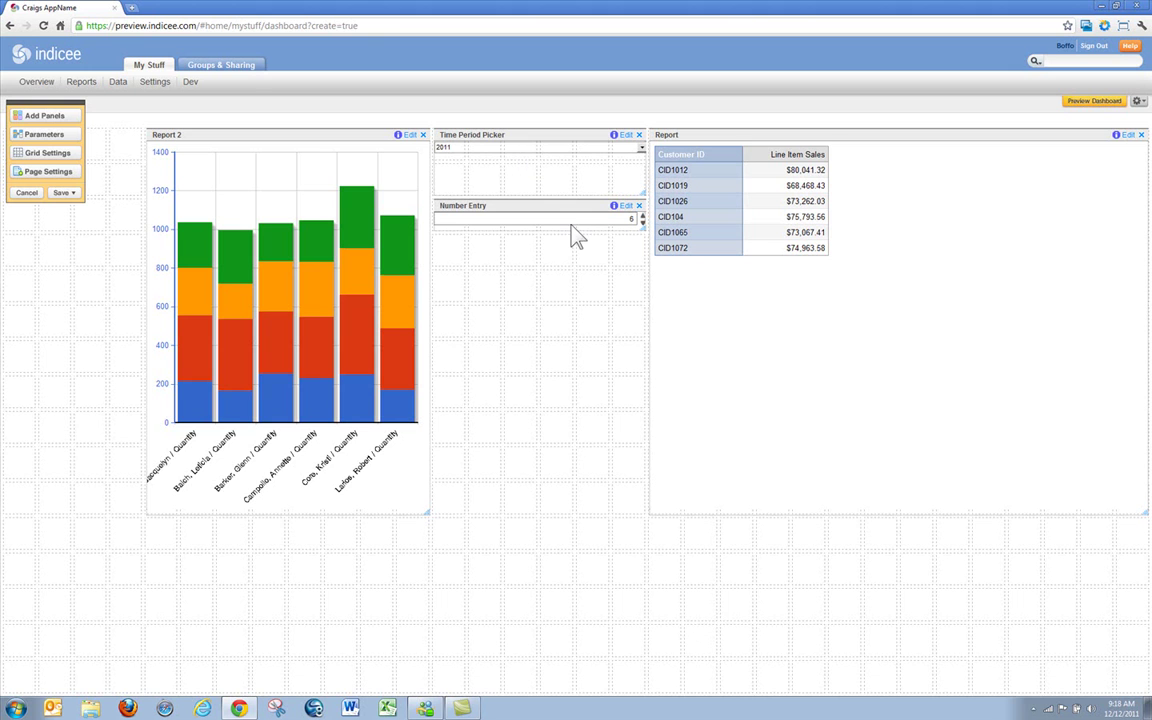
Bind the prmDate parameter also to 'relativeDate' on "employee sales" and apply the bindings.
click(55, 136)
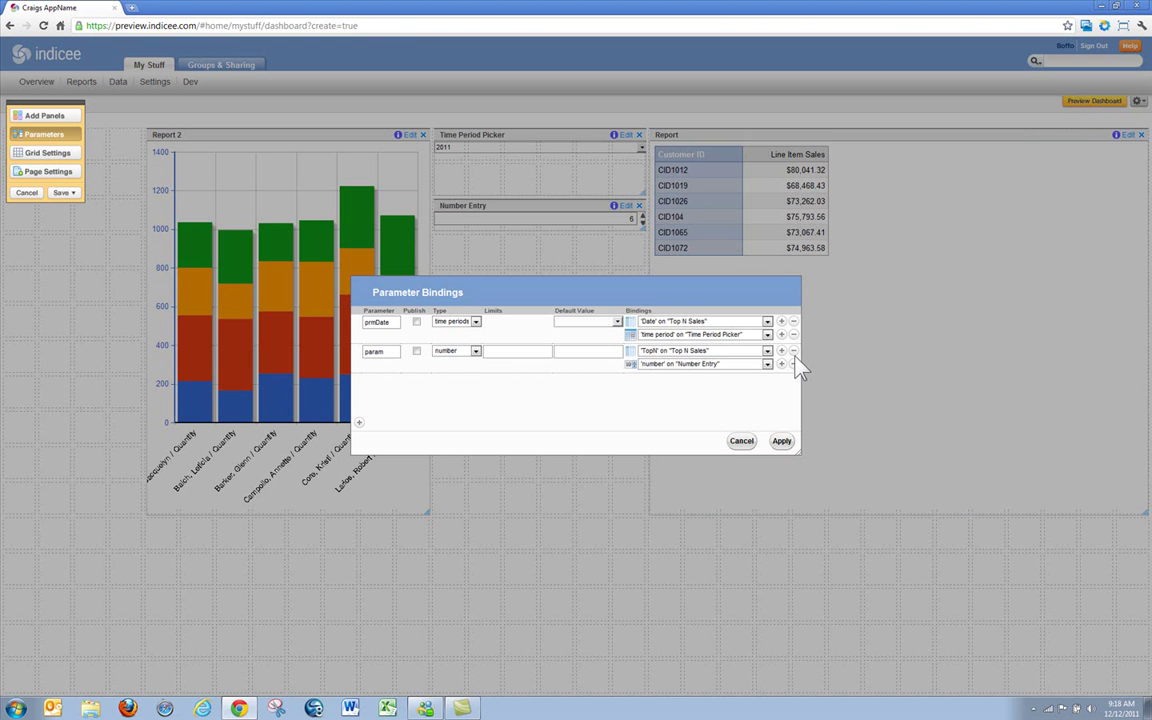
click(781, 334)
click(767, 348)
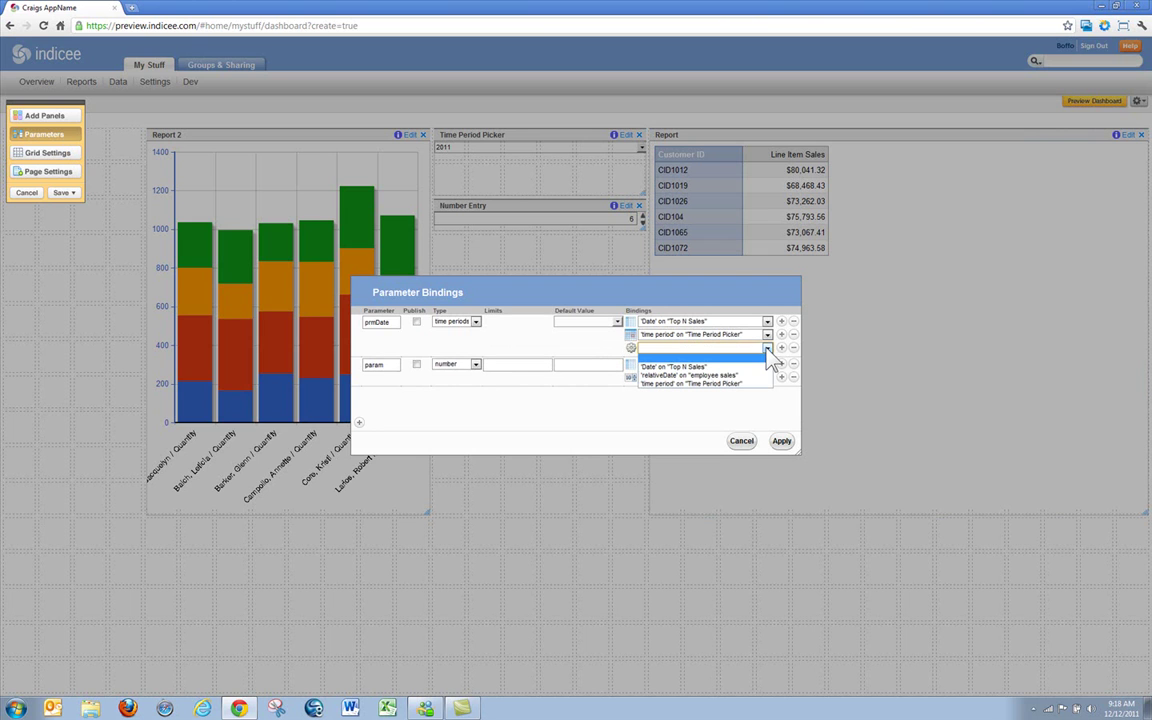
click(697, 376)
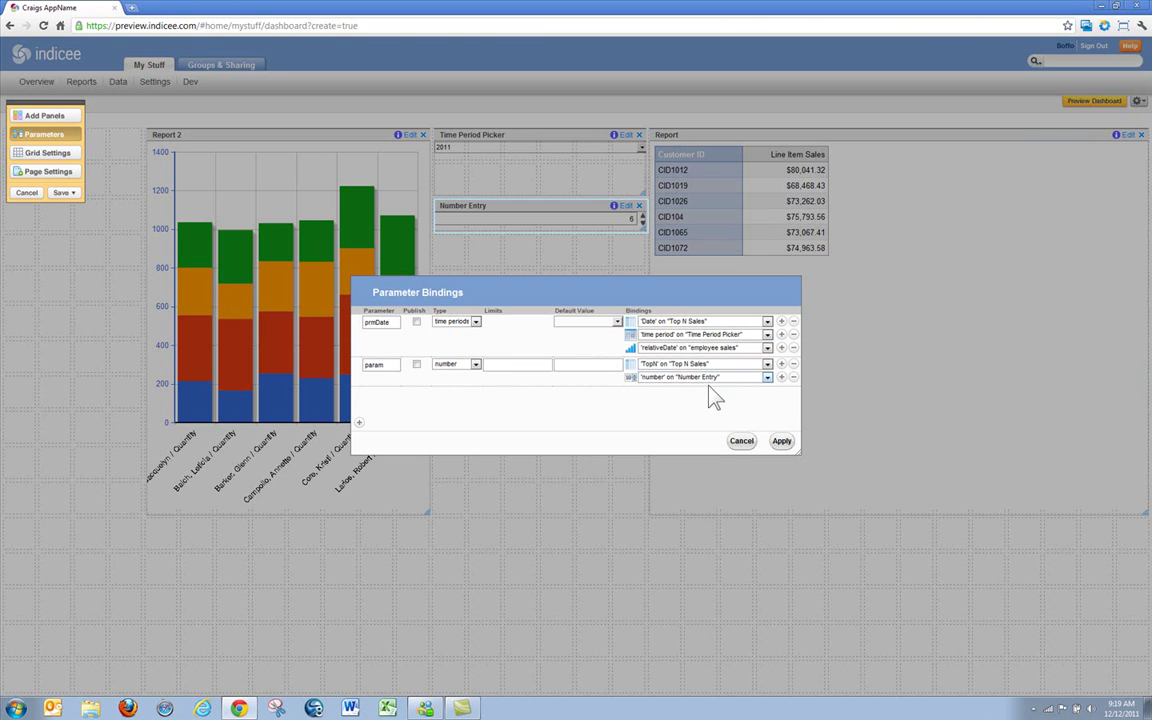
click(781, 442)
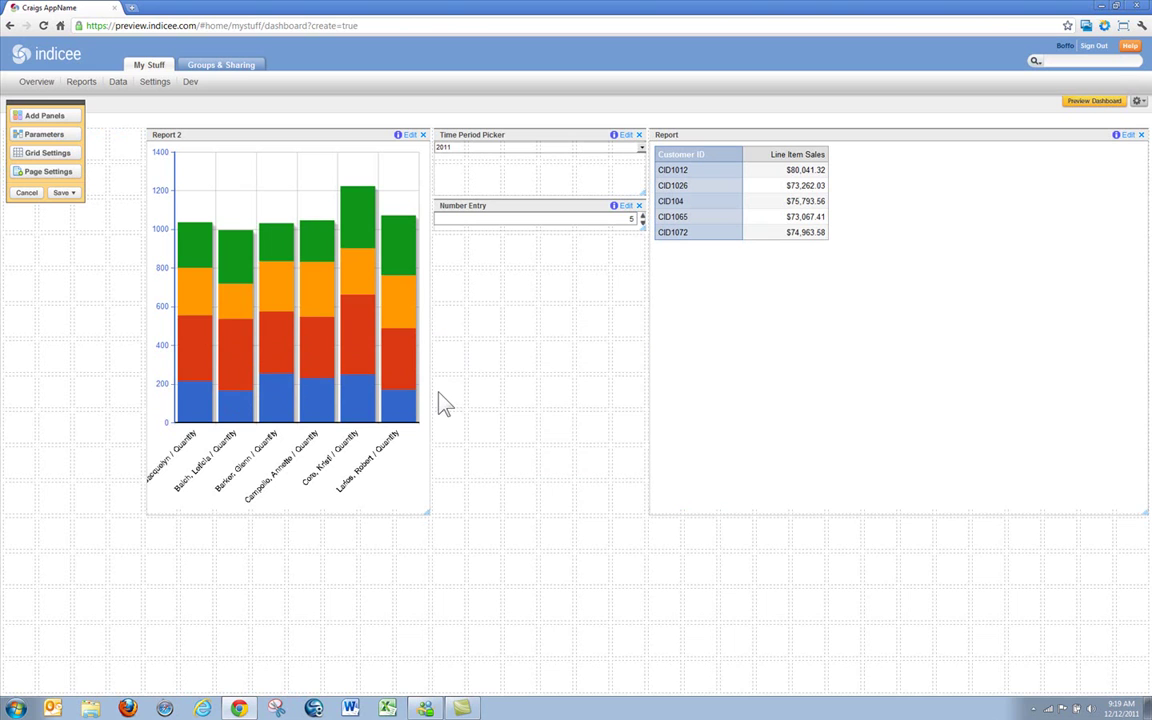
Preview the dashboard and test both reports with the Time Period Picker set to the specific year 2010.
click(1099, 103)
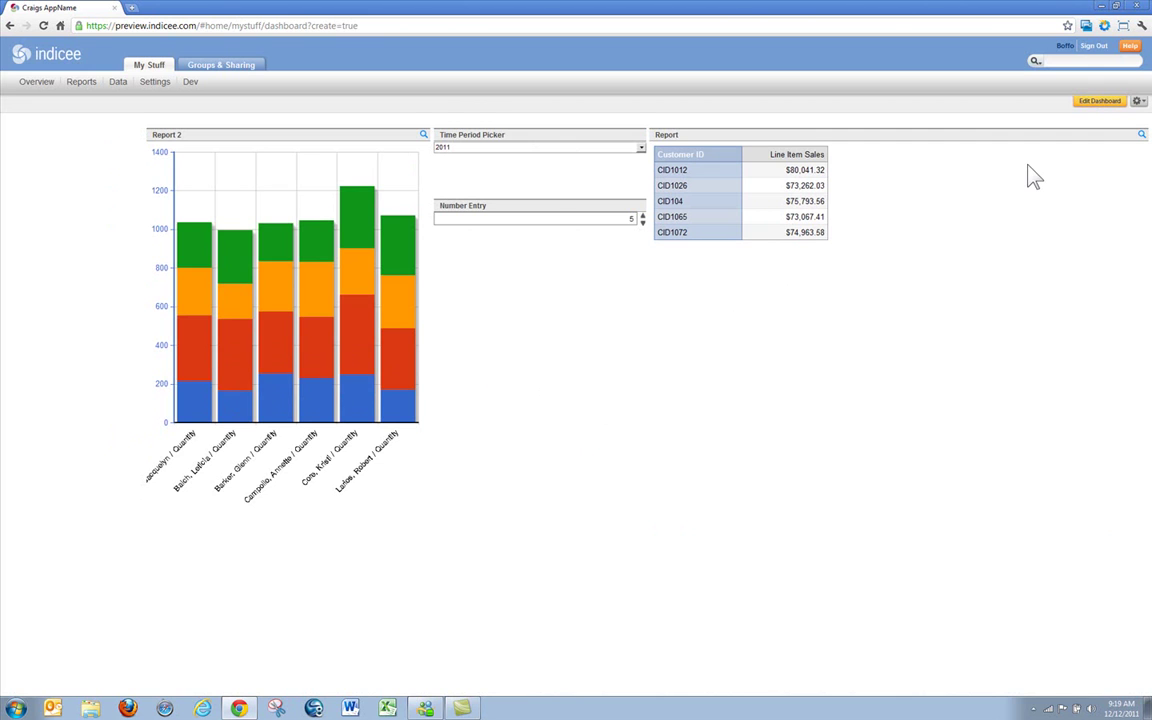
click(641, 148)
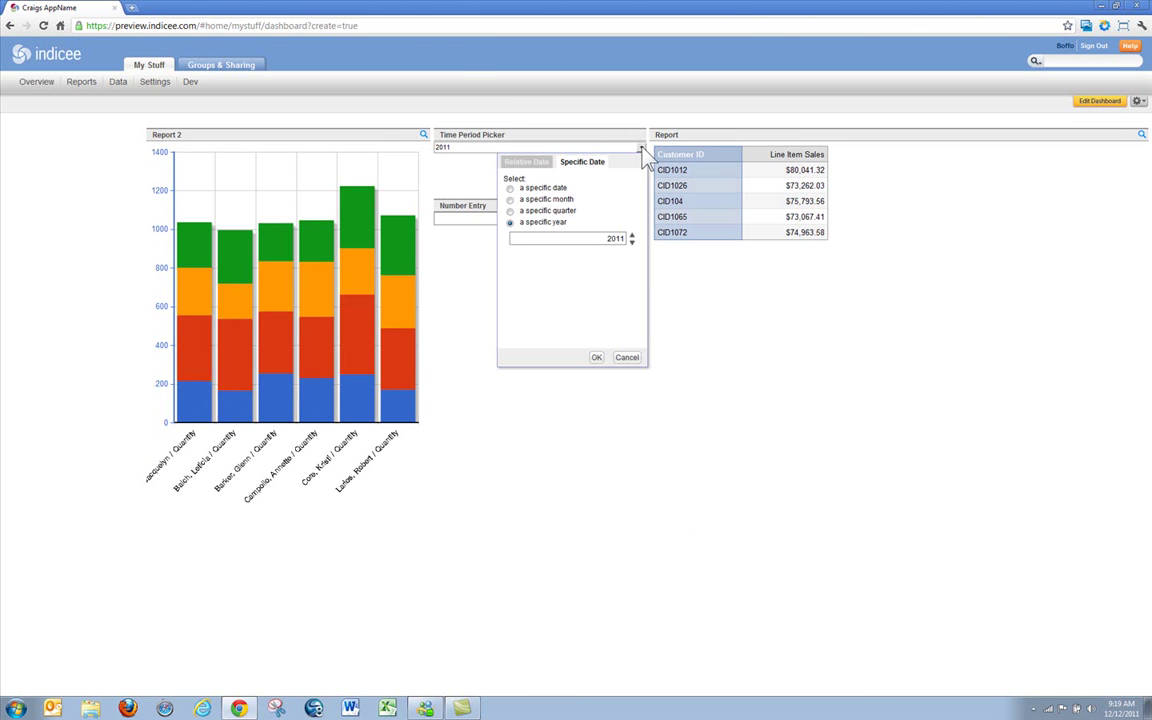
click(631, 242)
click(631, 237)
click(600, 360)
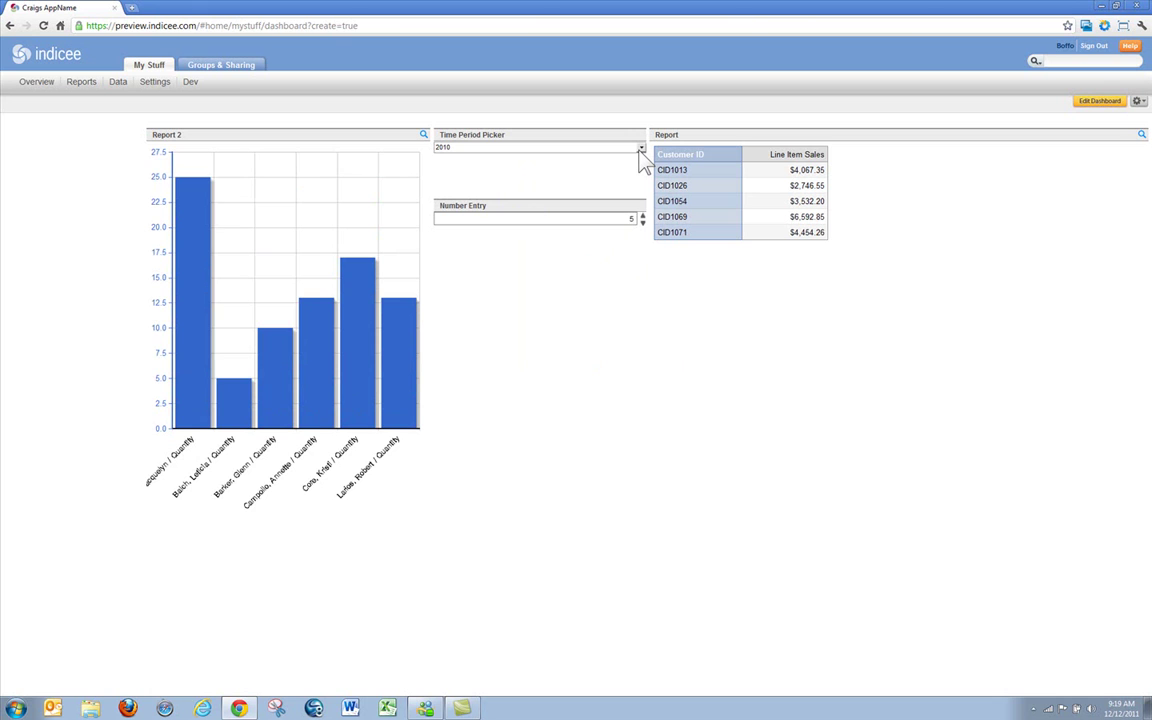
Test the previewed dashboard with the Number Entry set to 8 and the Time Period Picker set to 2011.
double_click(631, 219)
text(8)
click(640, 148)
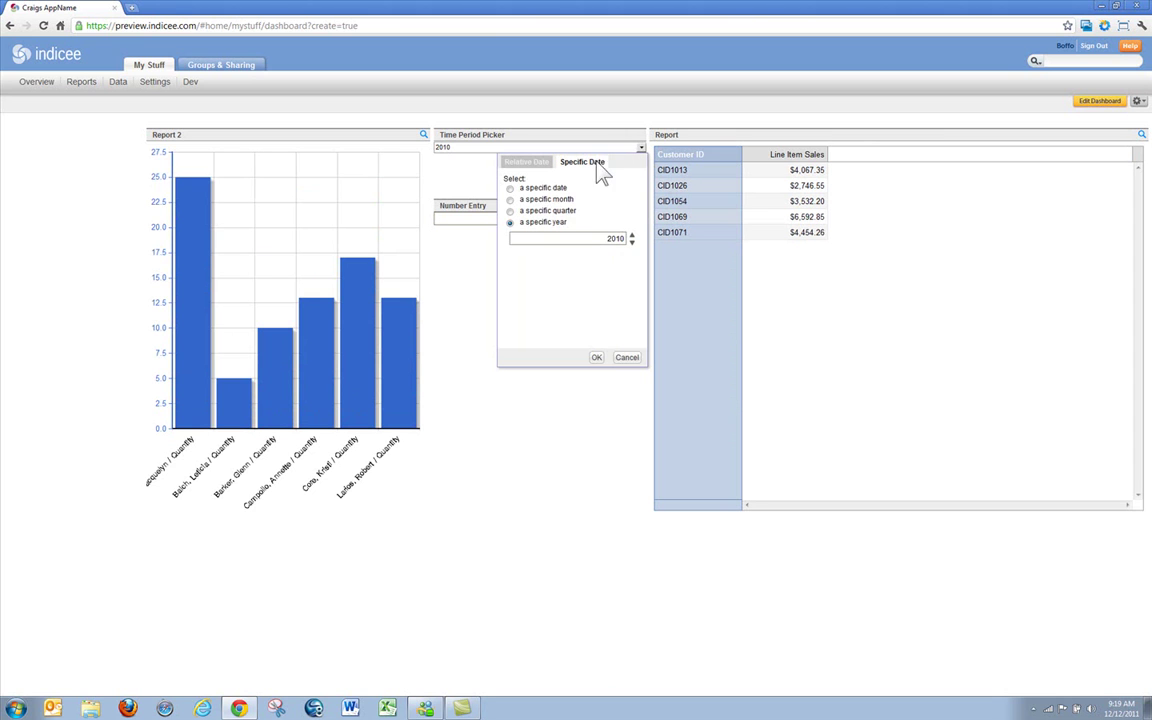
click(631, 235)
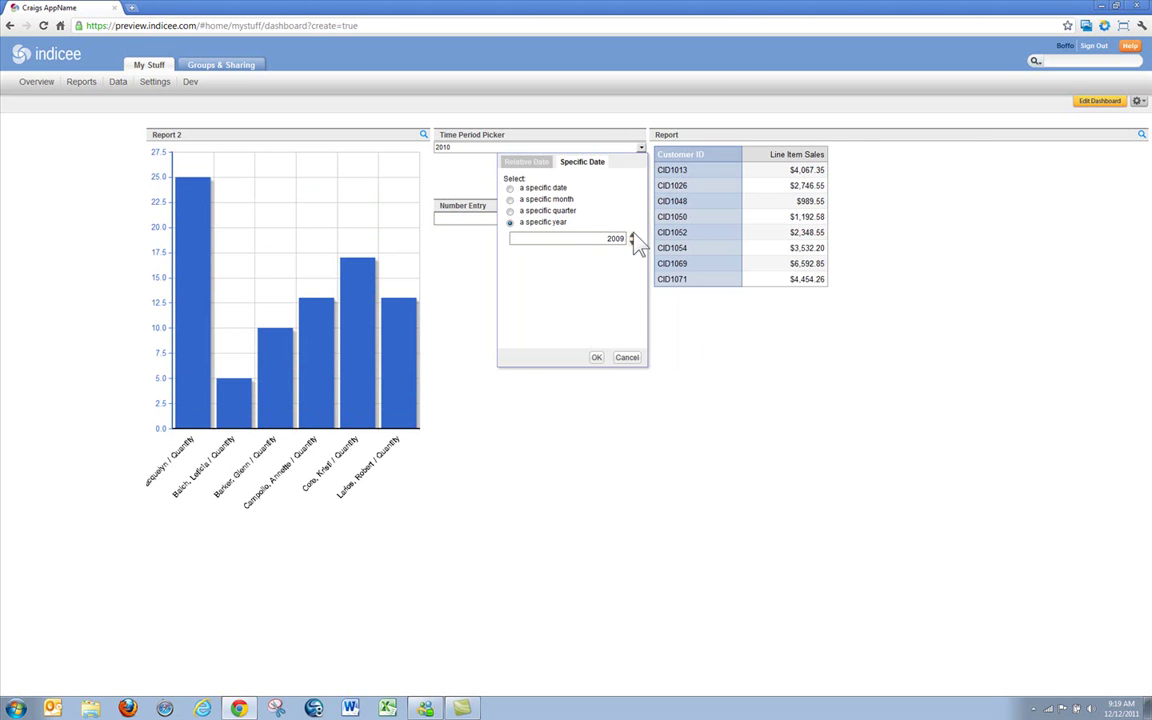
click(596, 358)
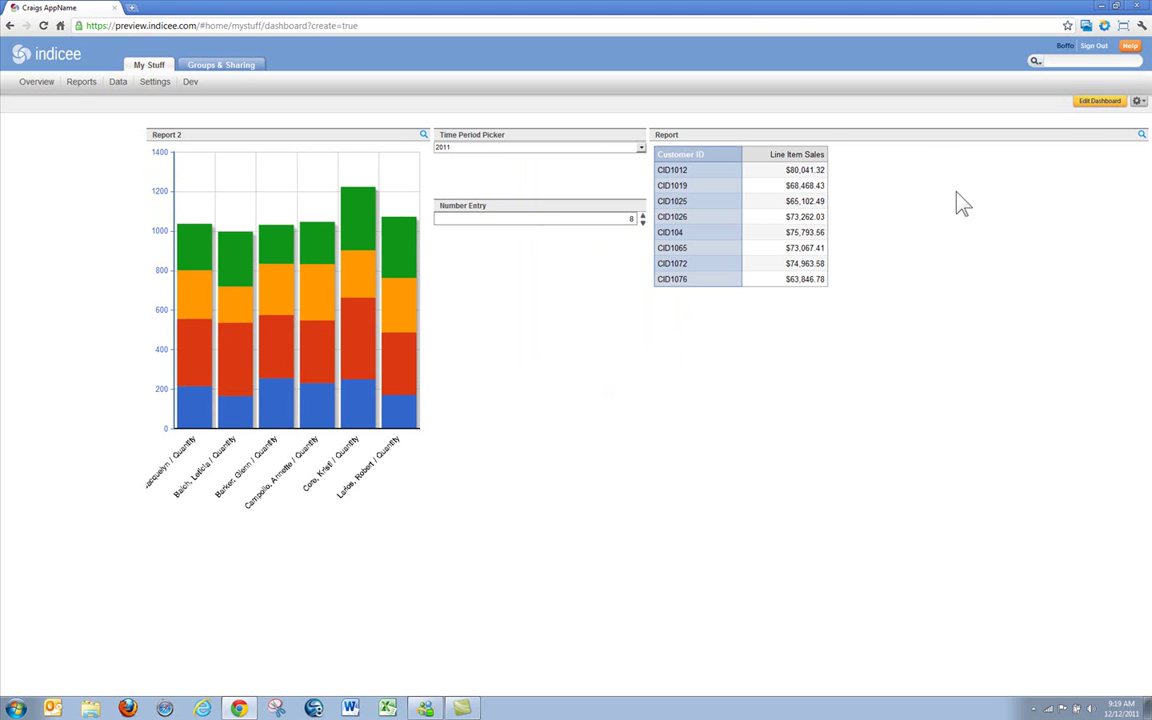
Resume editing the dashboard, set its left header section to the HTML text "For date: [param[prmDate]]" and apply the change.
click(1108, 103)
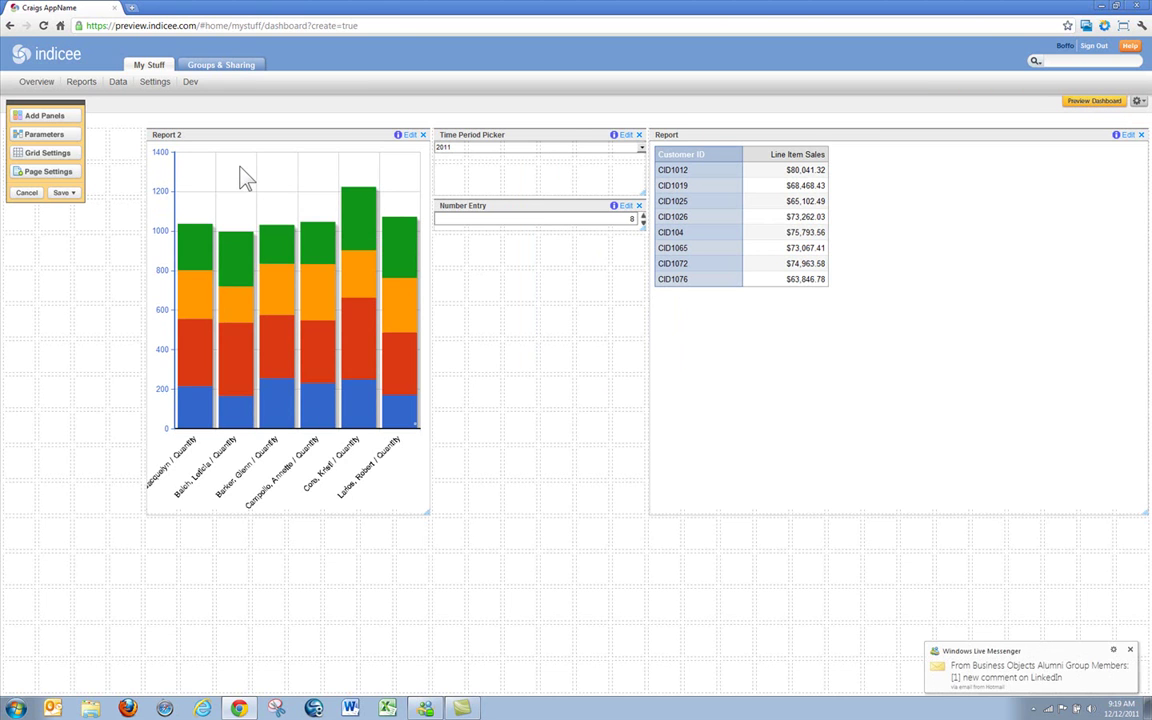
click(38, 174)
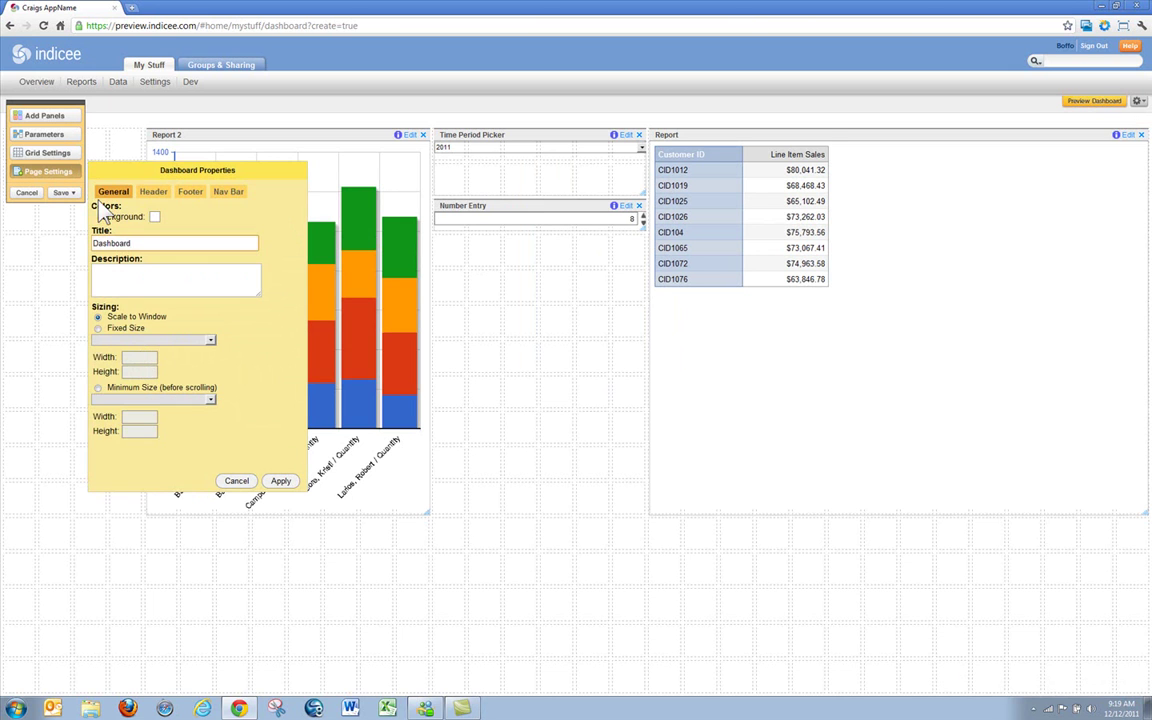
click(152, 193)
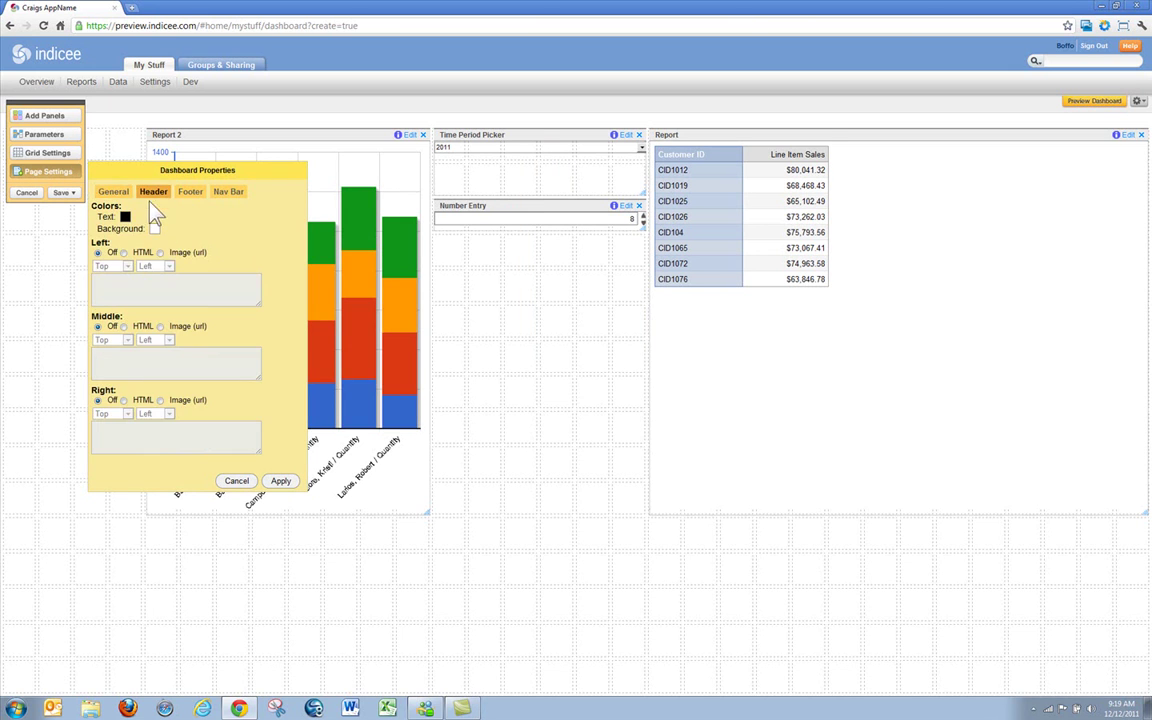
click(124, 254)
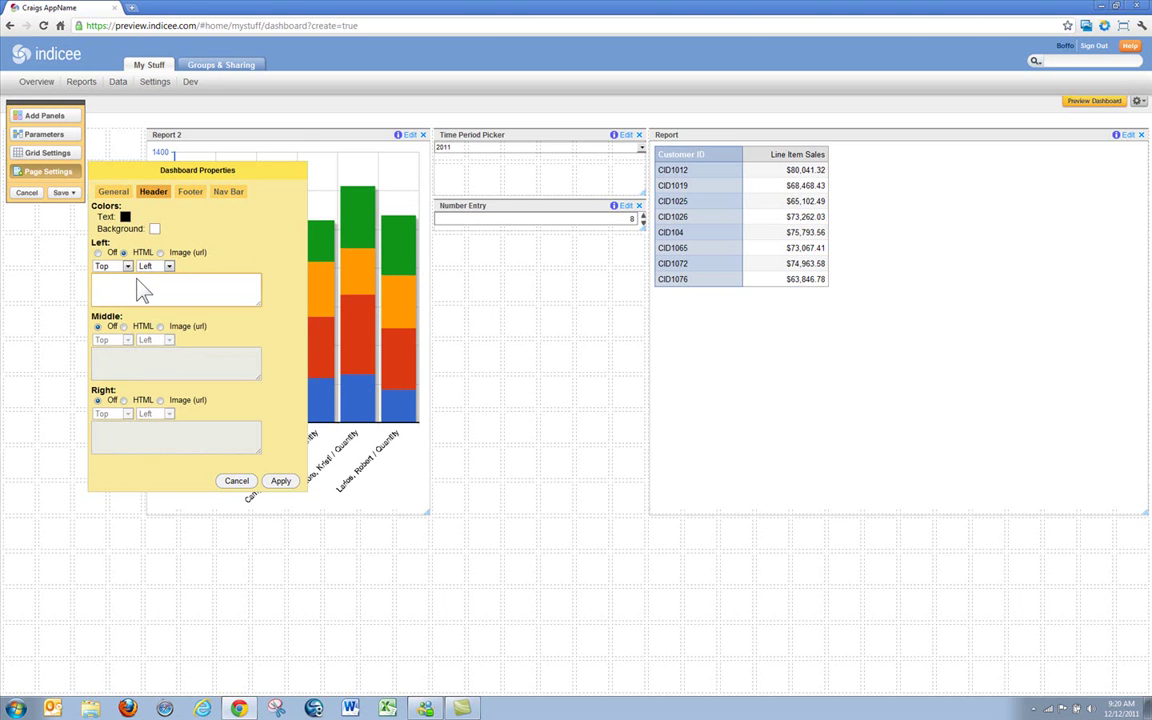
text(For date: [param[prmD)
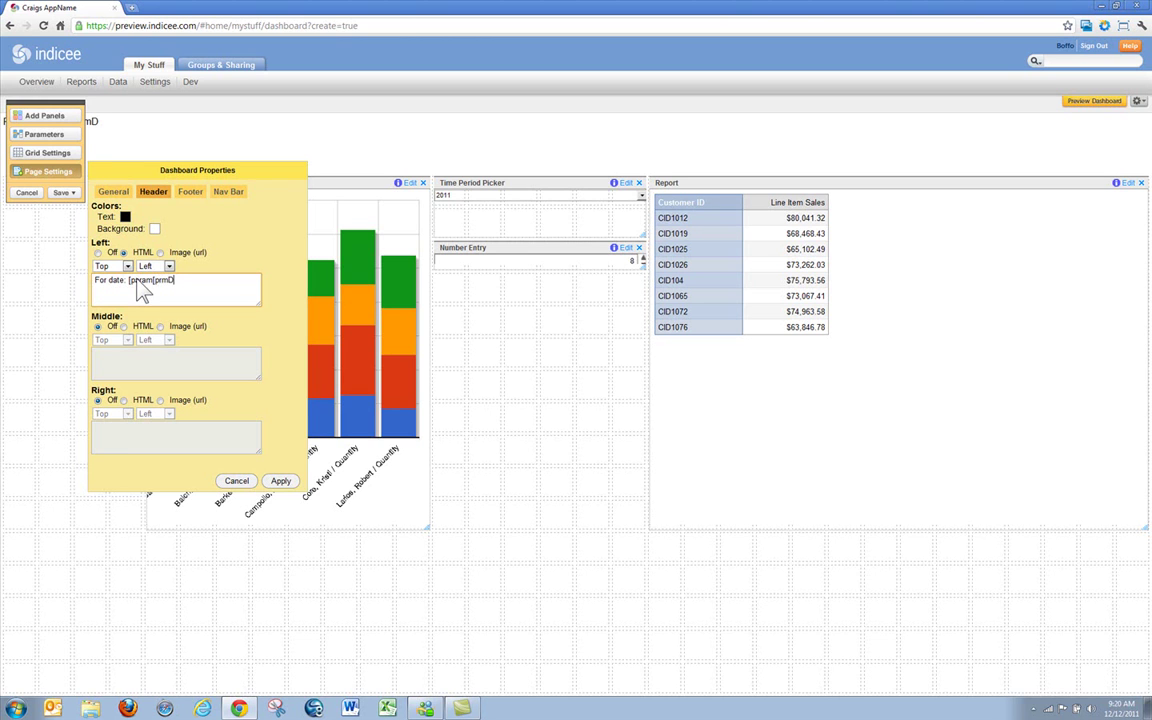
text(]])
click(25, 116)
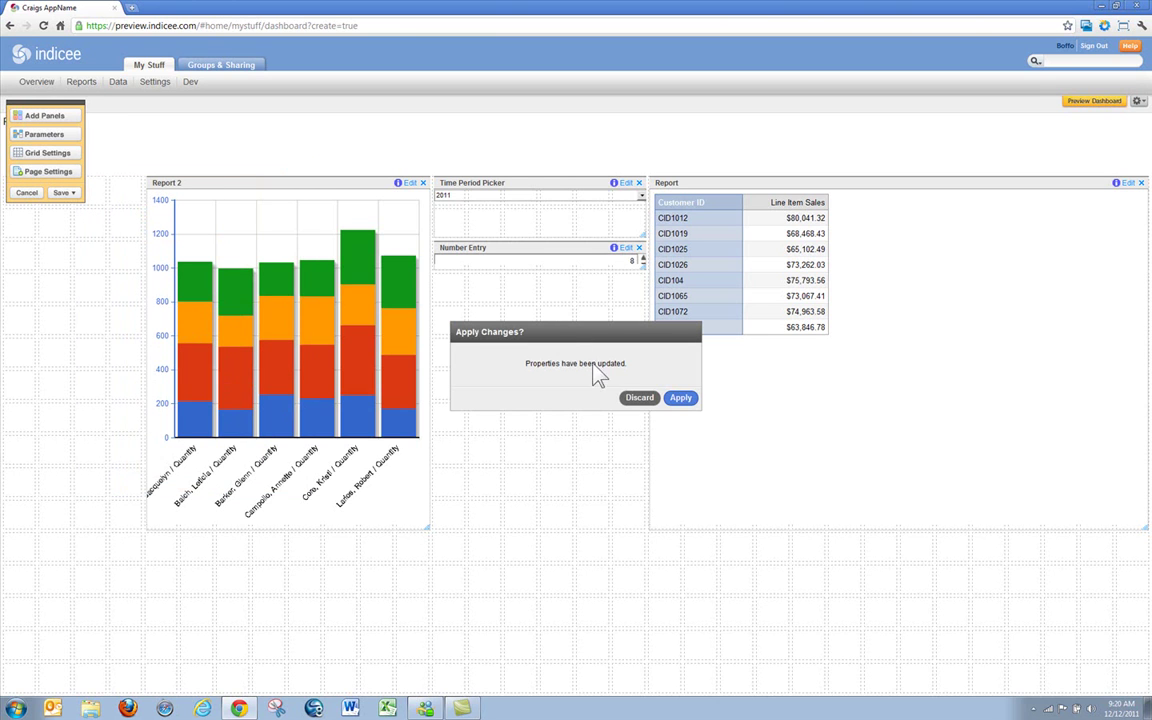
click(680, 398)
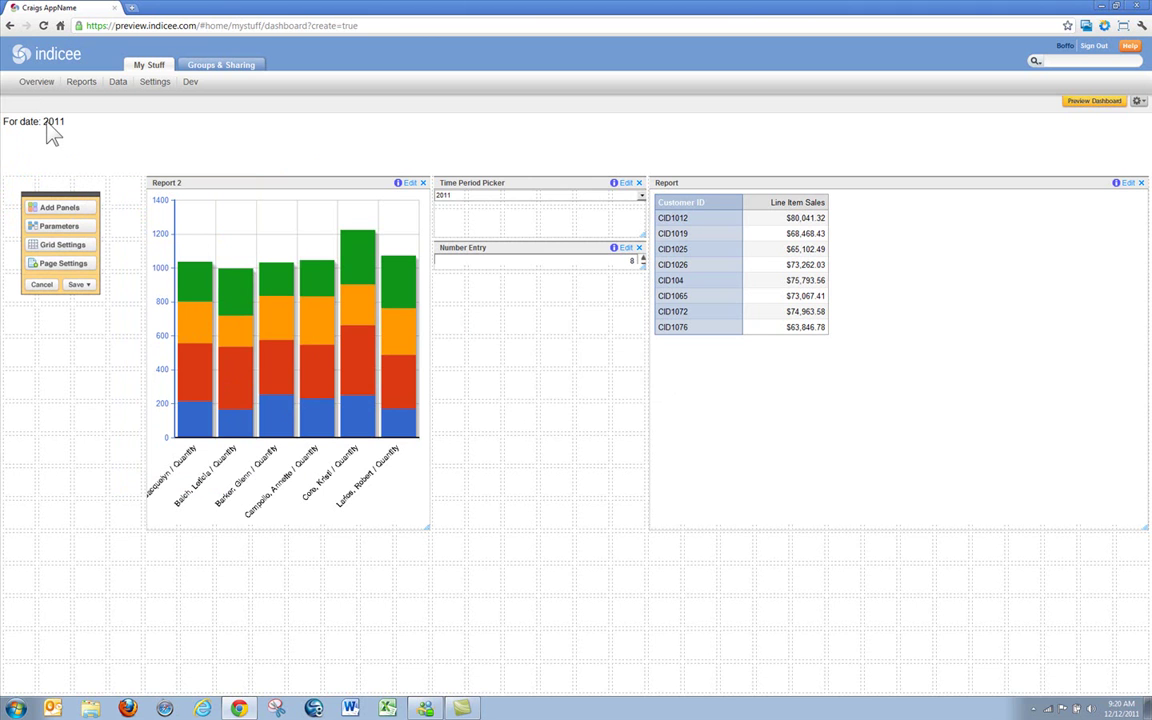
Save the dashboard and set its Time Period Picker to the specific year 2010.
click(79, 285)
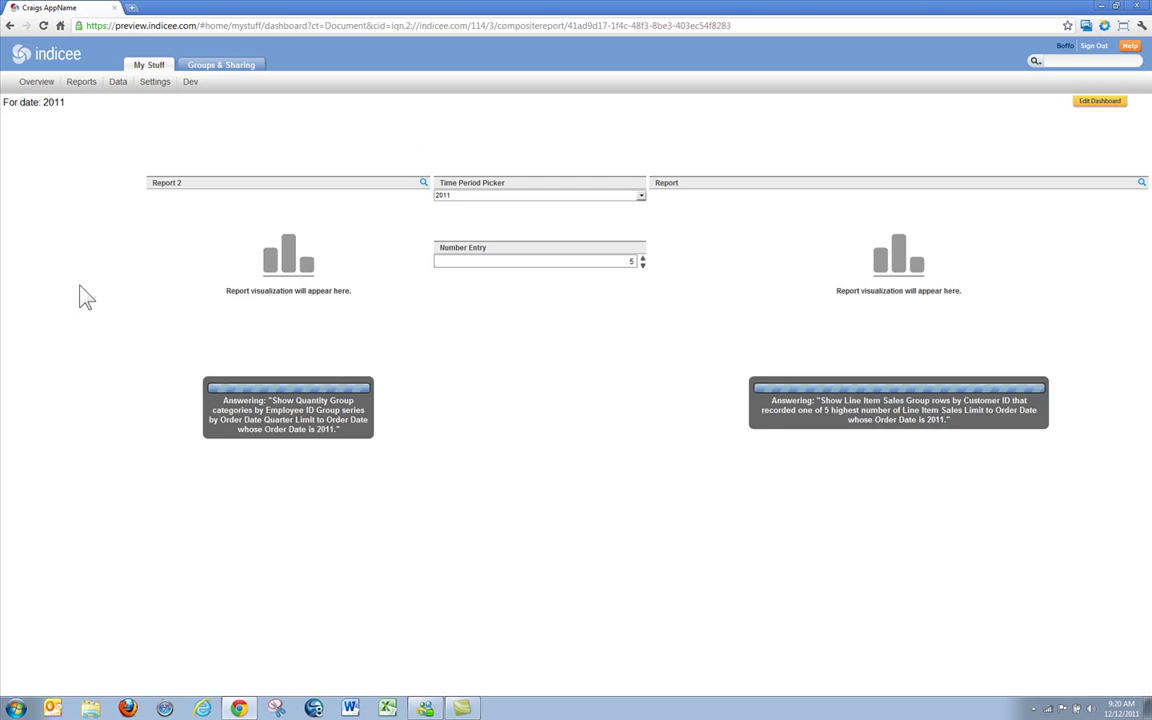
click(641, 196)
click(632, 291)
click(597, 405)
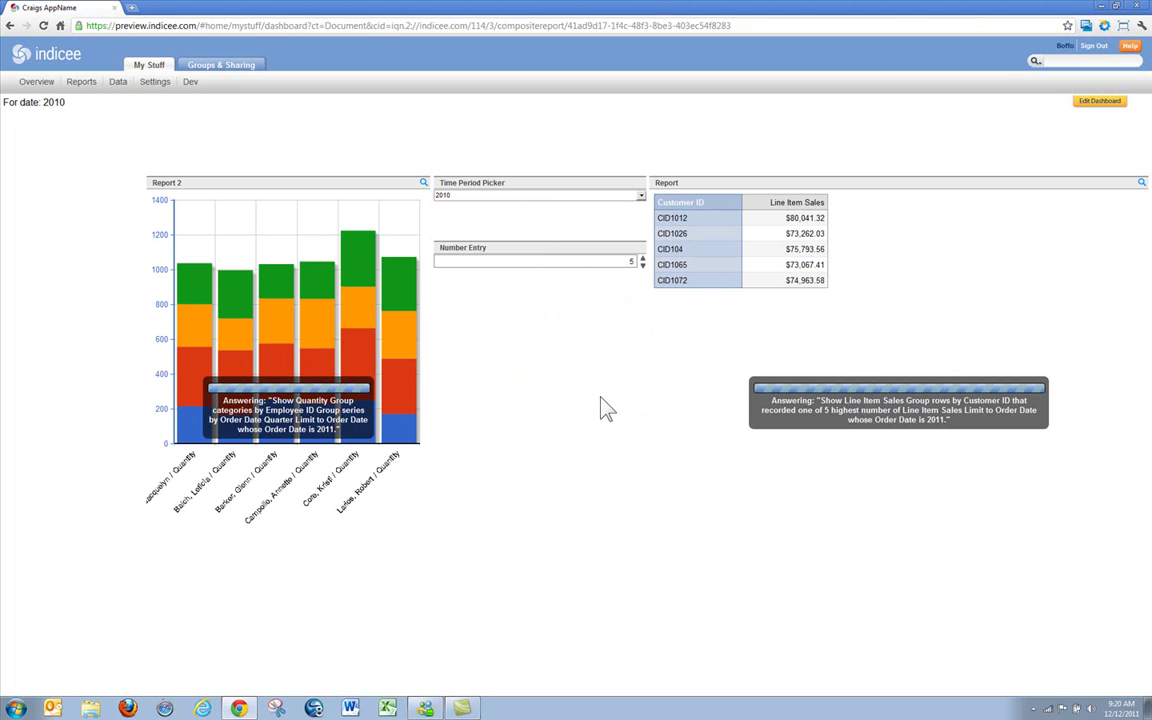